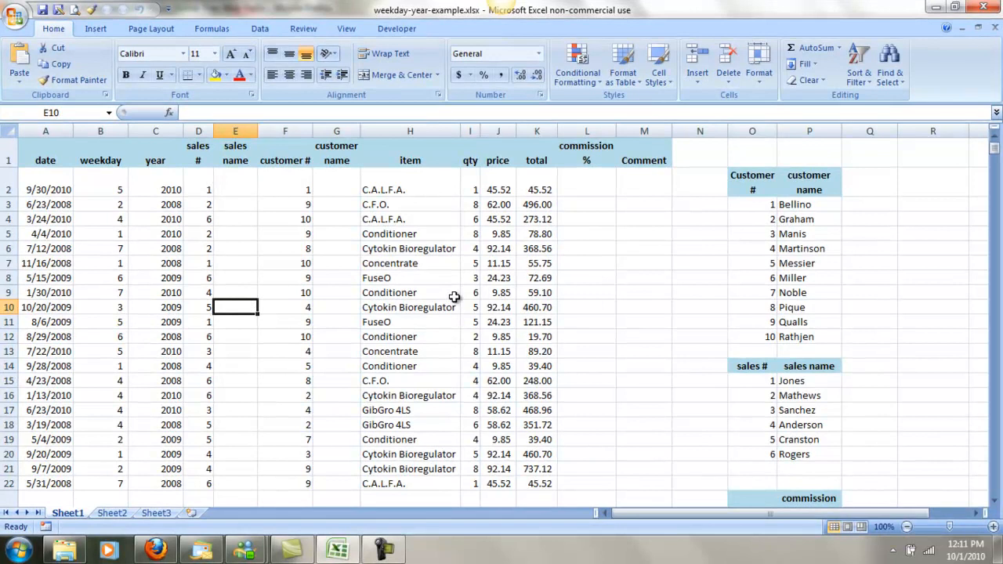
Examine the first record's sales # and customer # cells and the empty sales name column beside them.
click(243, 193)
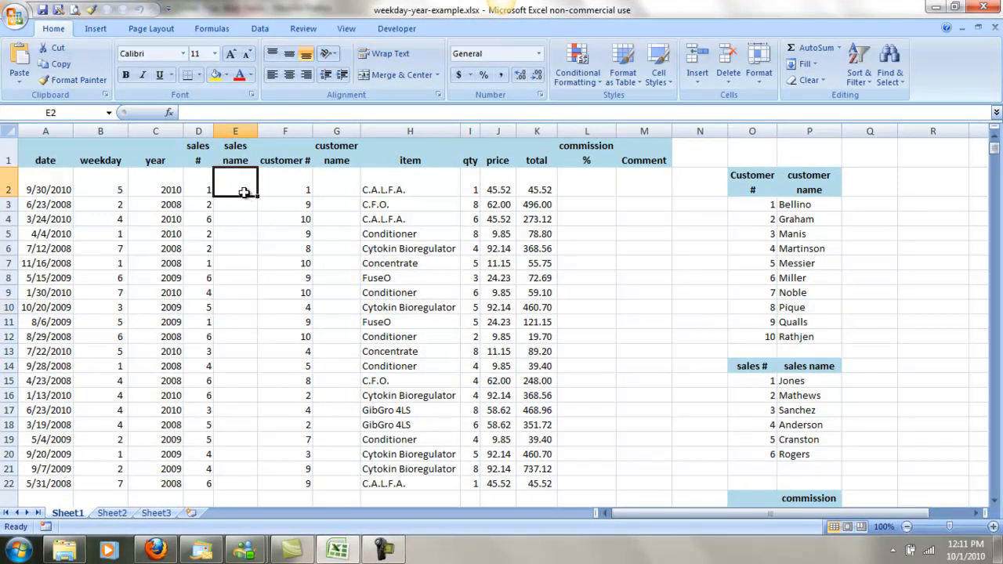
click(204, 188)
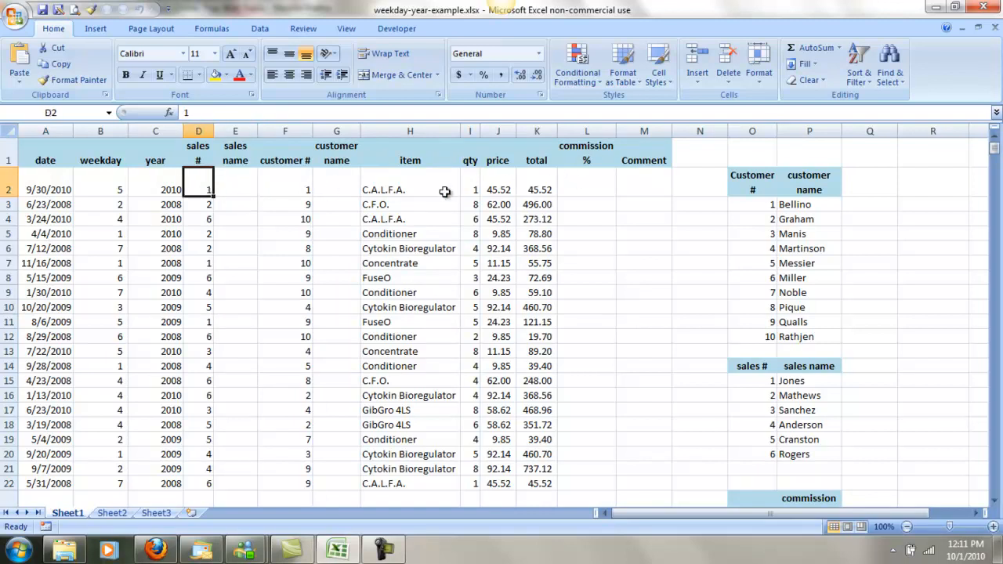
click(300, 188)
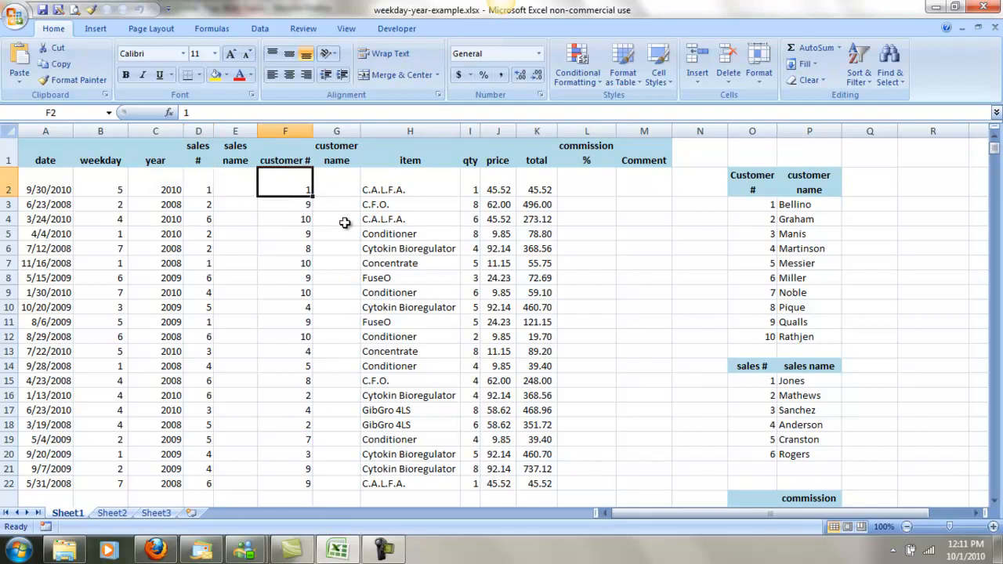
click(232, 189)
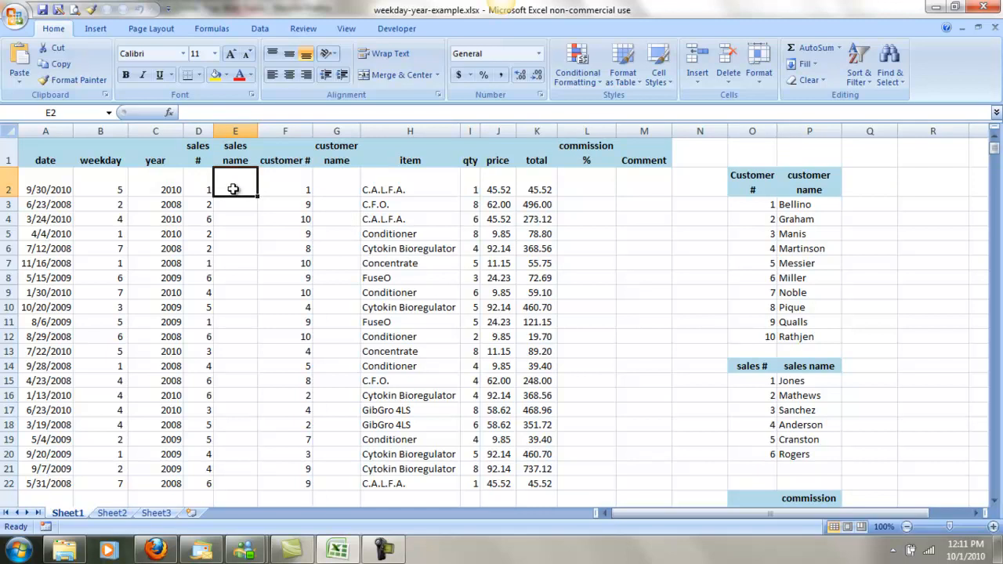
click(203, 188)
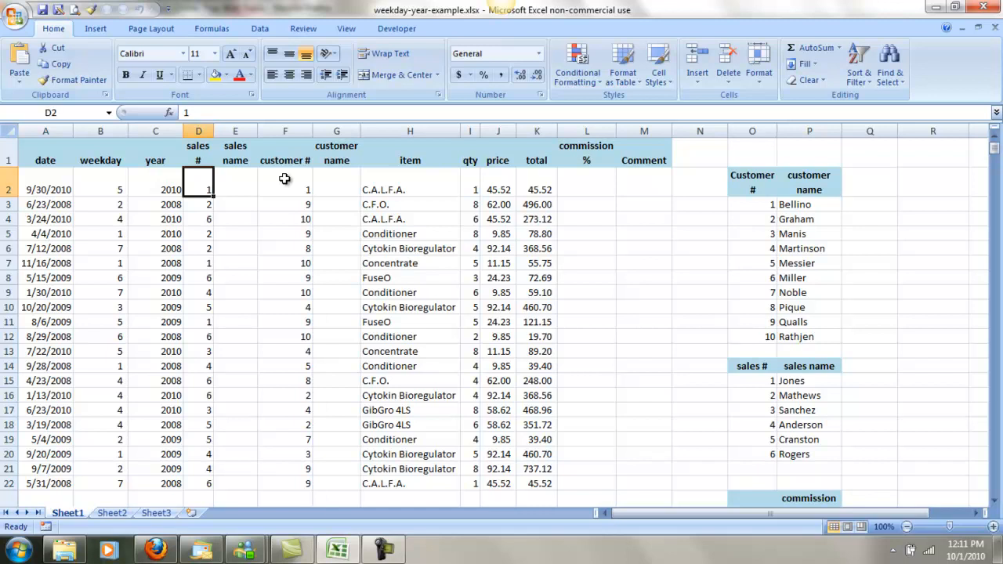
click(242, 184)
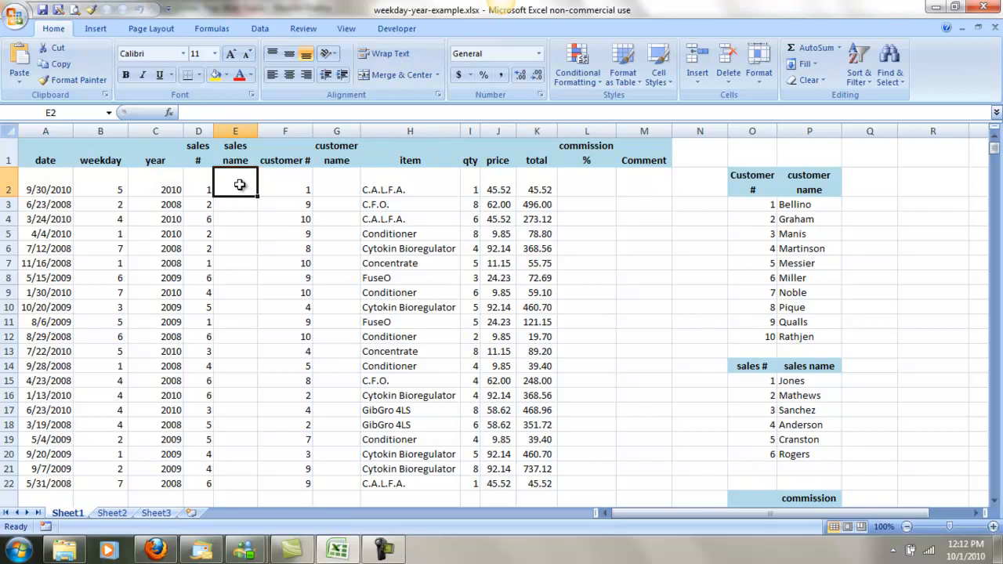
Examine the customer number table in O2:P12 and the sales number table in O14:P20 as lookup sources.
drag(745, 179, 802, 331)
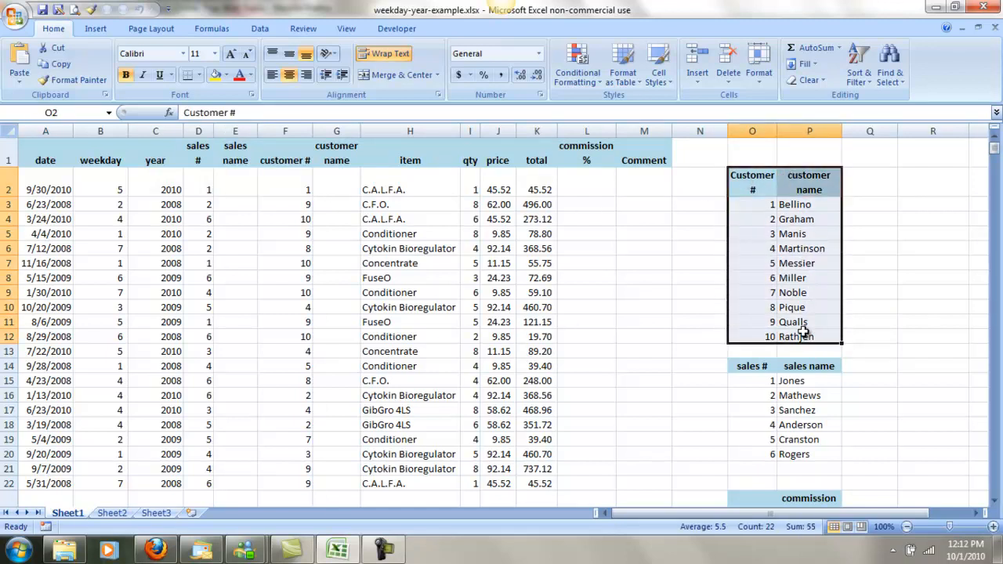
drag(760, 205, 765, 340)
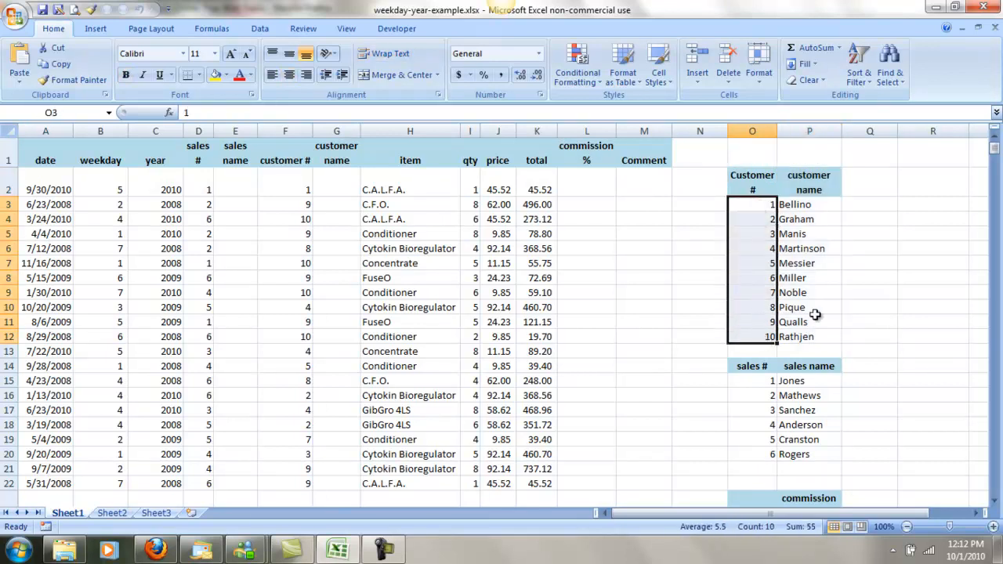
drag(747, 188, 811, 337)
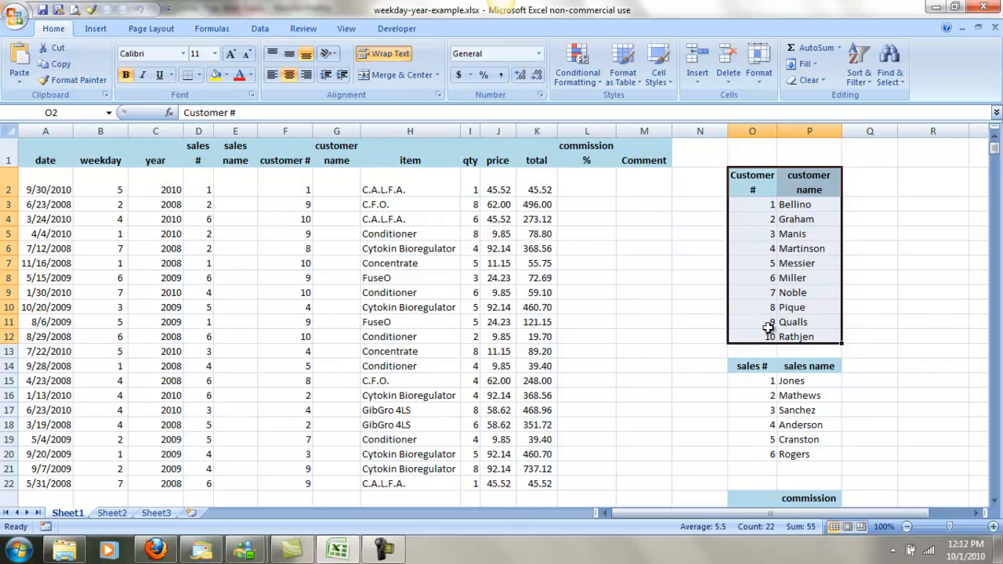
click(799, 206)
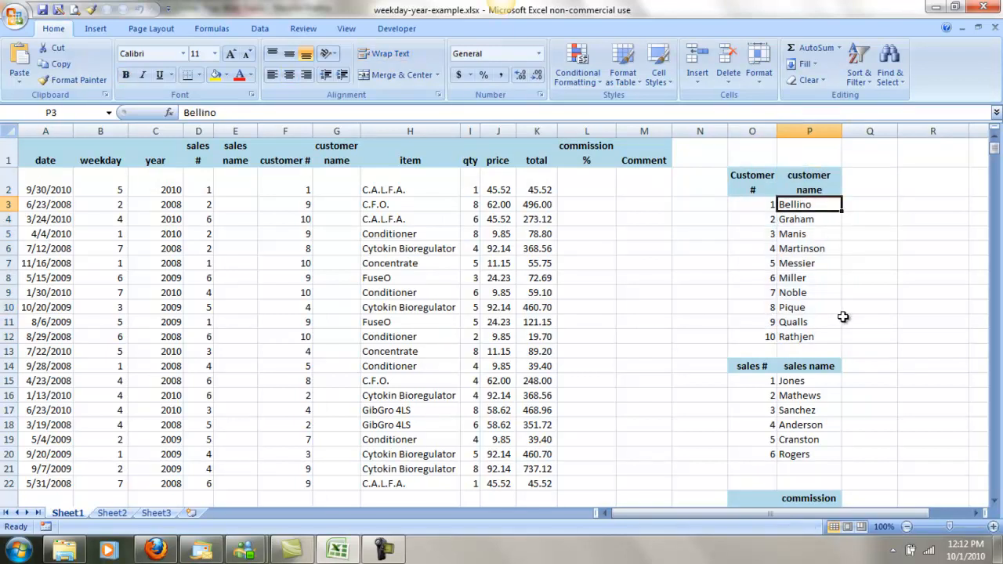
drag(755, 370, 802, 454)
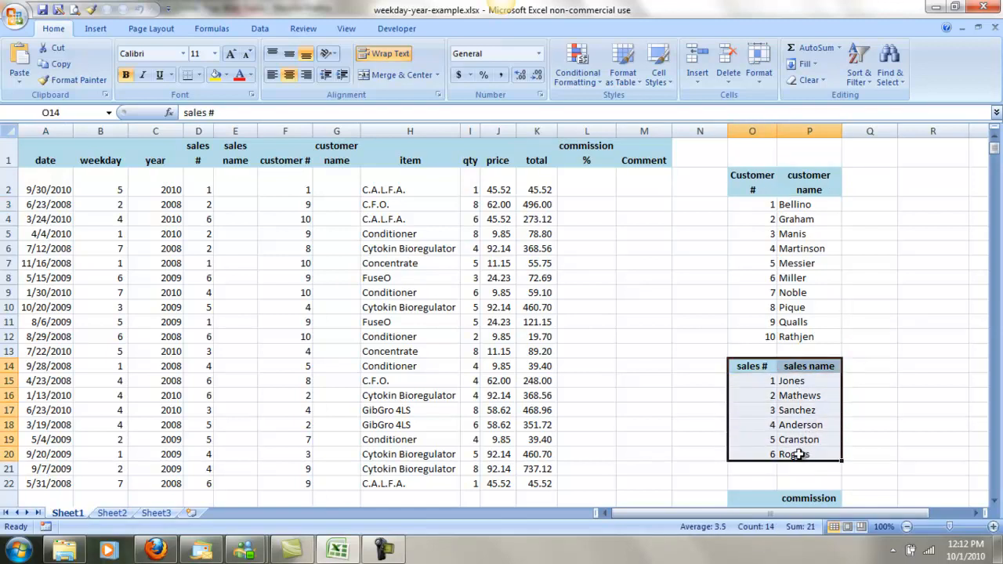
Compare the sales amount and commission % table starting at O23 with the values in the total column.
scroll(792, 403, down, 3)
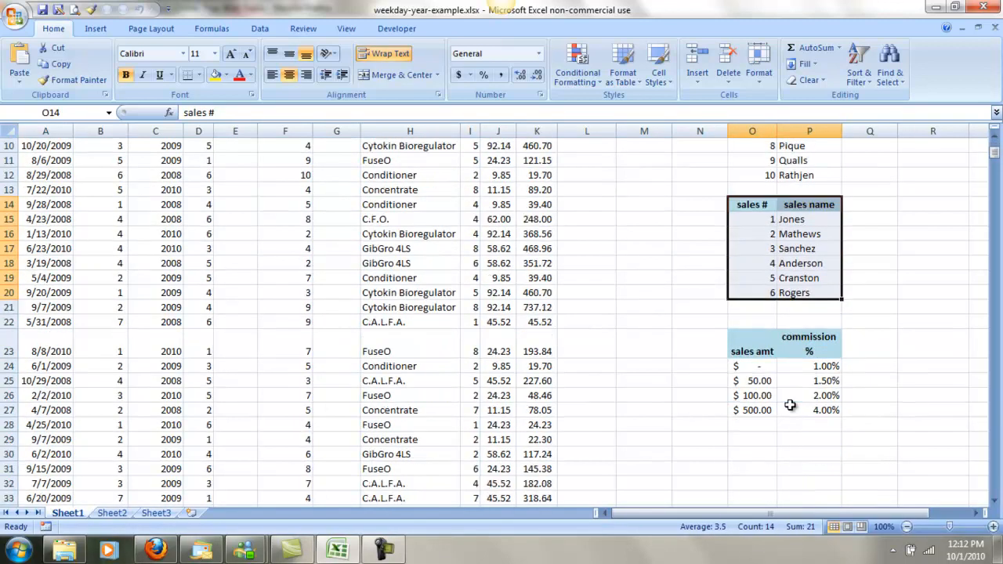
click(748, 350)
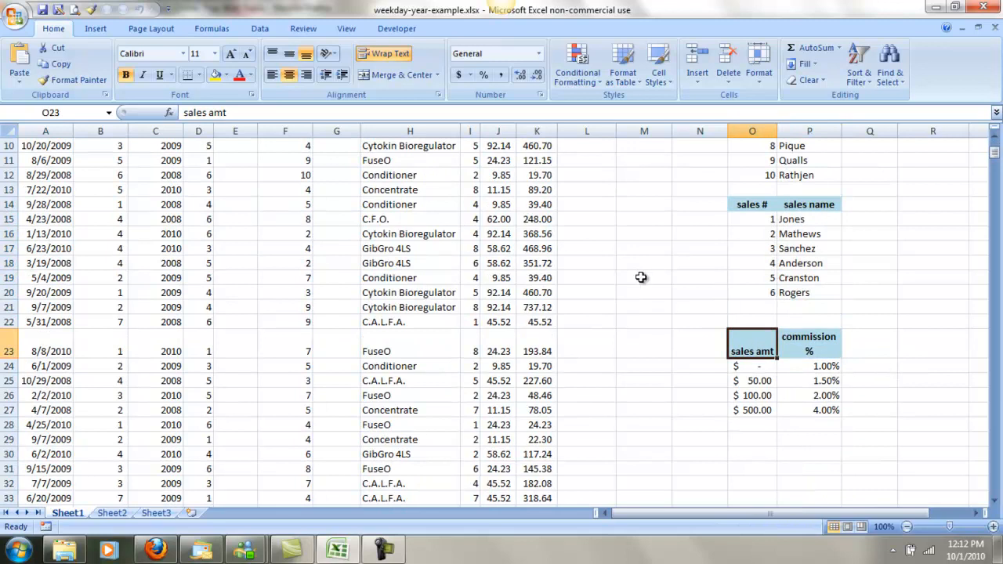
click(536, 263)
scroll(536, 263, up, 3)
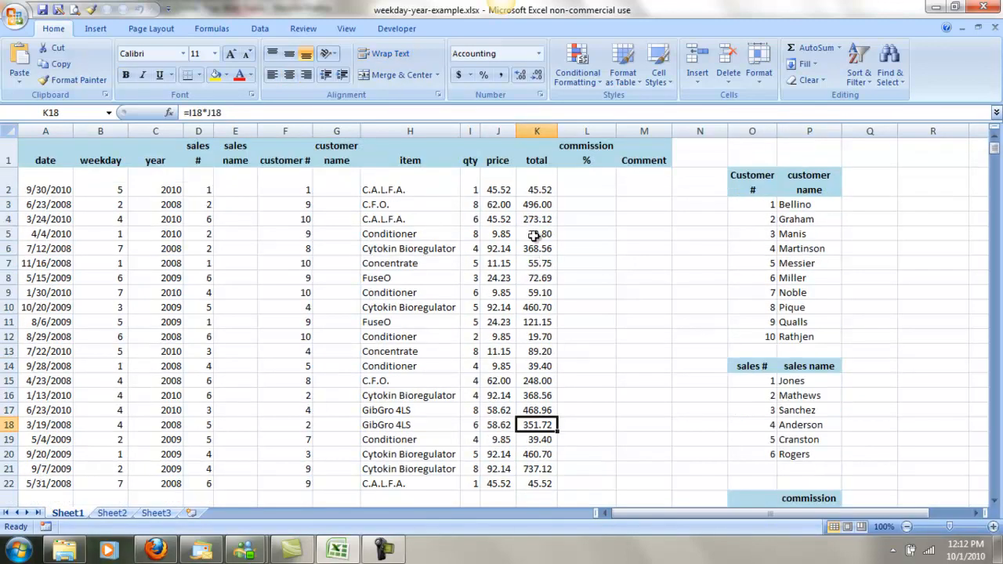
click(538, 161)
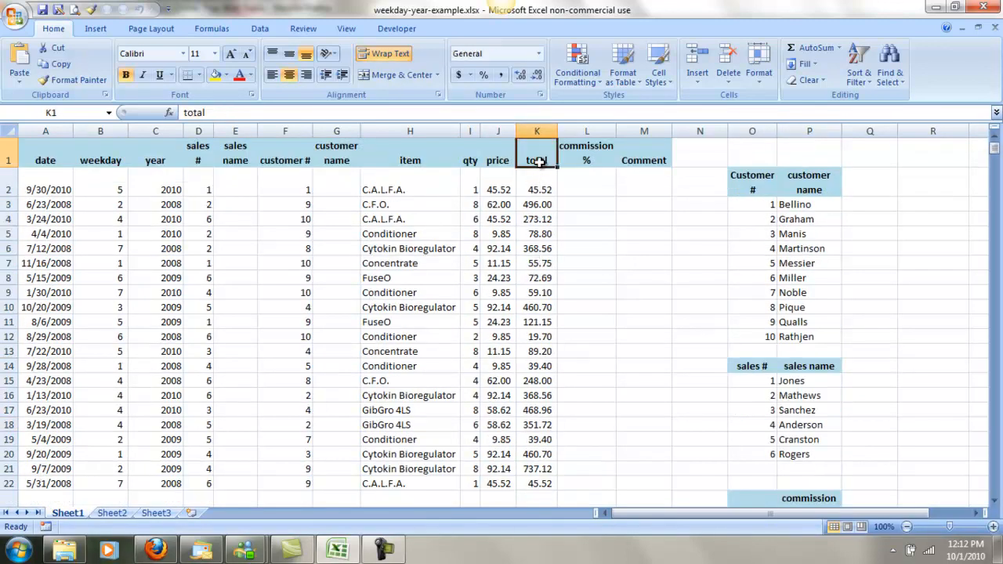
click(537, 204)
scroll(813, 486, down, 3)
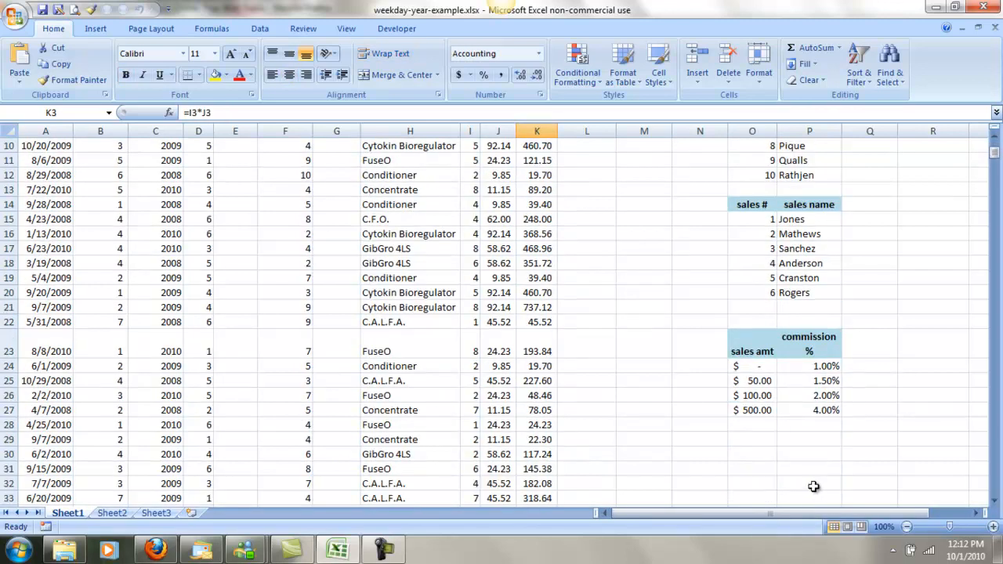
click(828, 374)
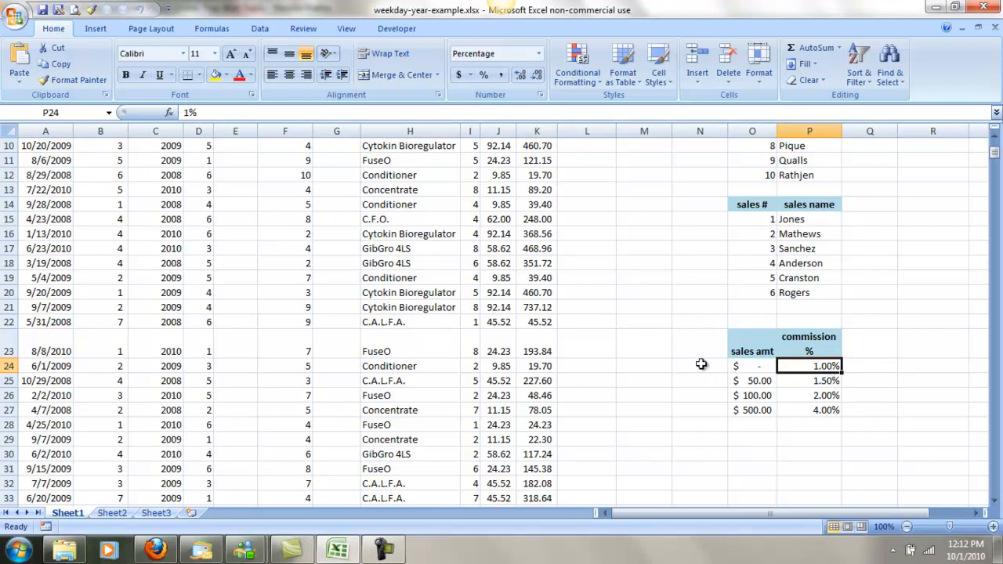
scroll(523, 338, up, 3)
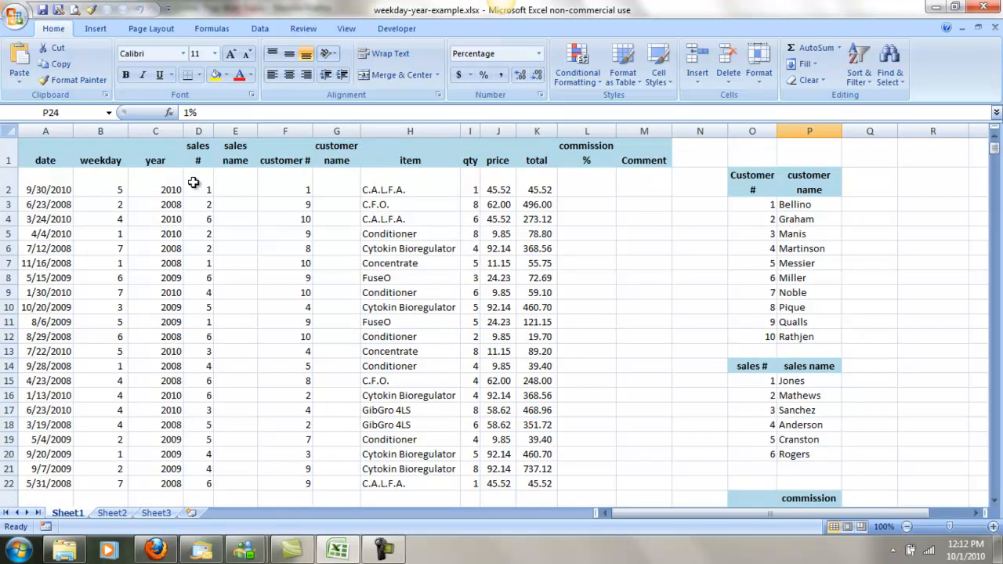
Insert the VLOOKUP function from the Lookup & Reference category in cell E2.
click(244, 191)
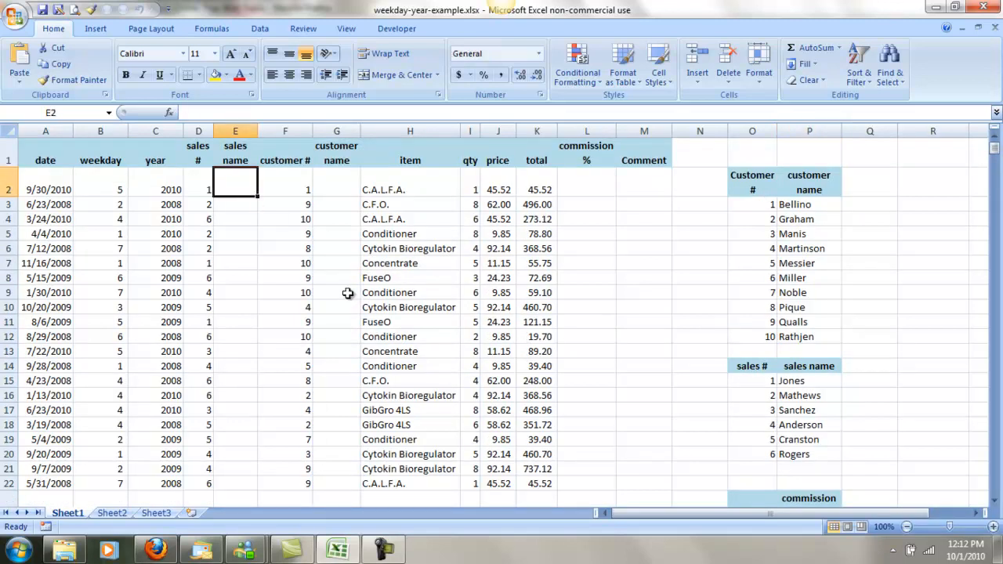
click(170, 114)
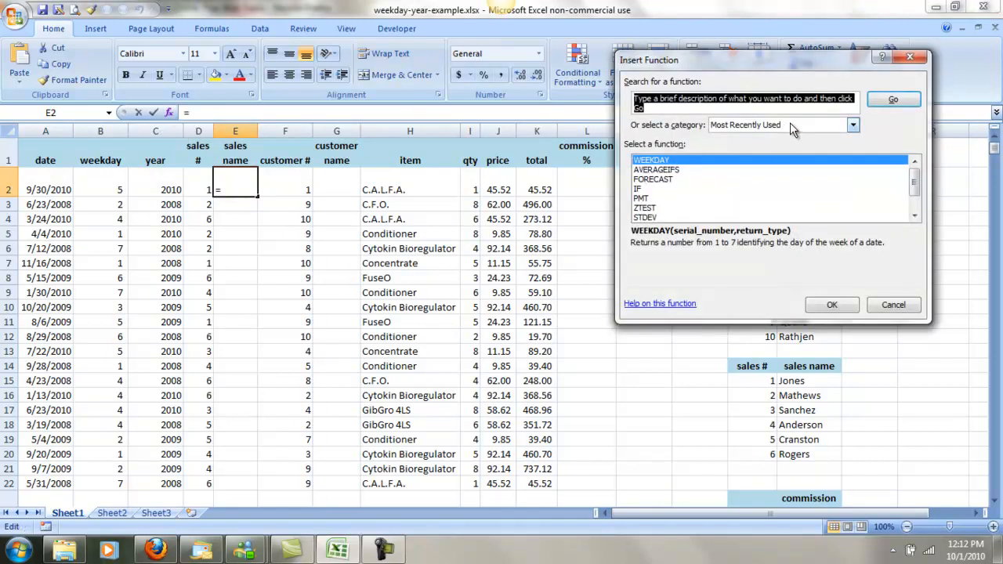
click(852, 125)
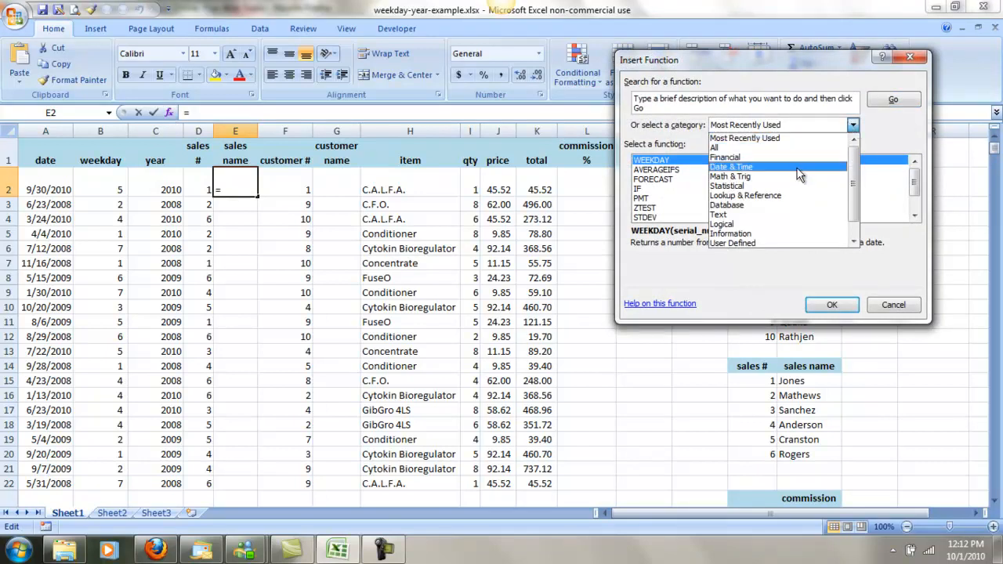
click(760, 195)
drag(914, 177, 913, 219)
click(644, 217)
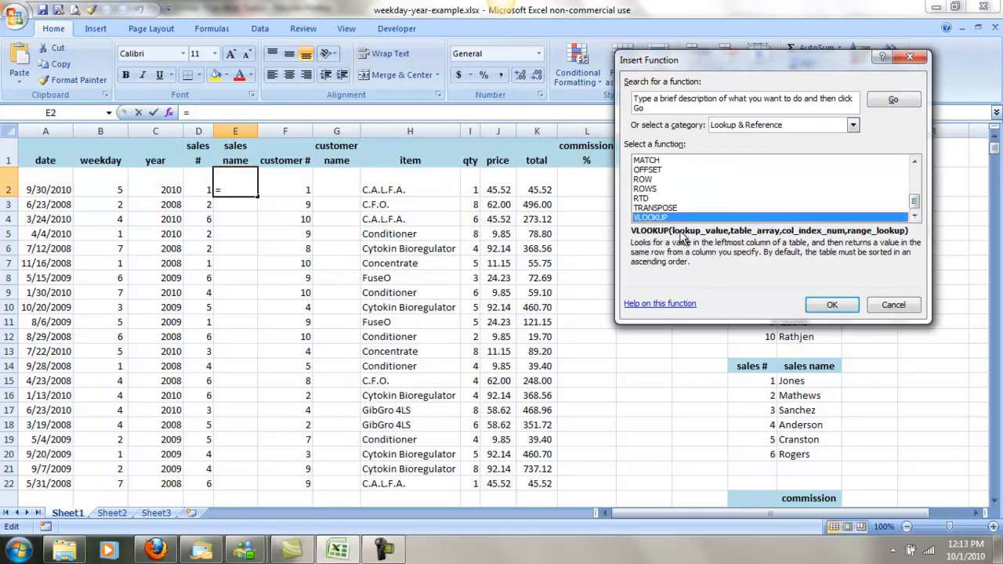
click(830, 306)
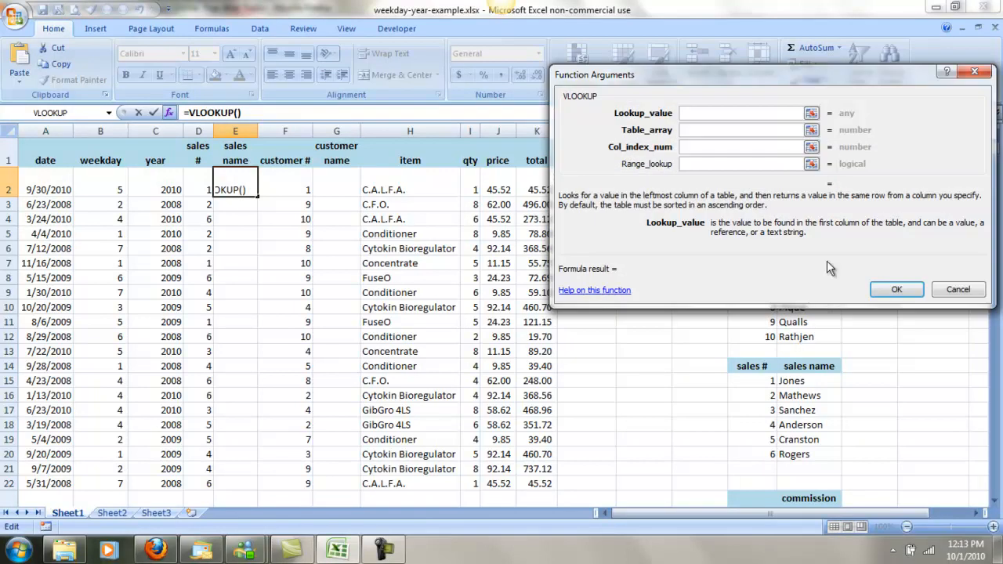
Set the VLOOKUP arguments to lookup value D2, table array O15:P20 and column index 2, leaving the range lookup empty.
drag(728, 82, 491, 168)
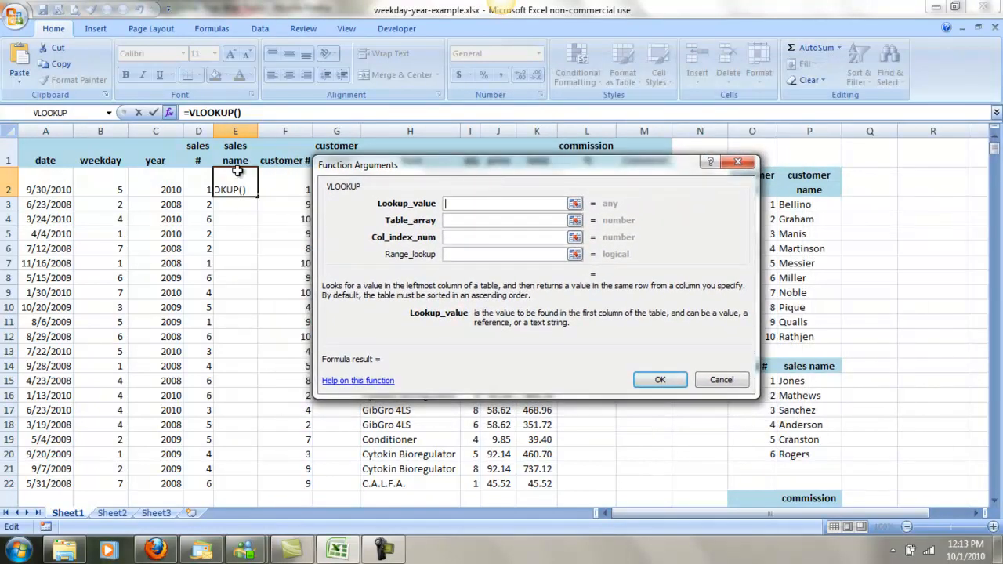
click(200, 189)
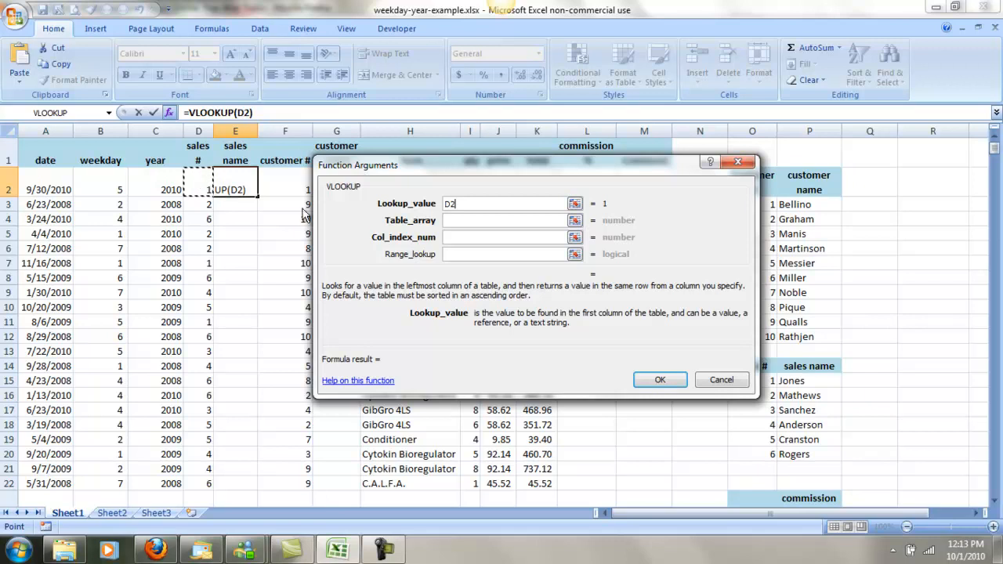
click(479, 220)
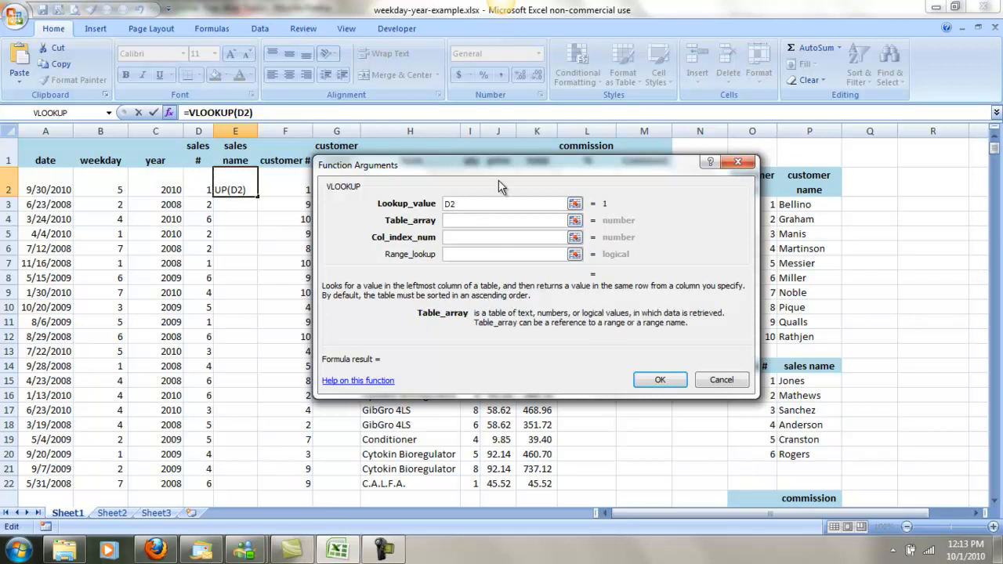
drag(513, 172, 430, 198)
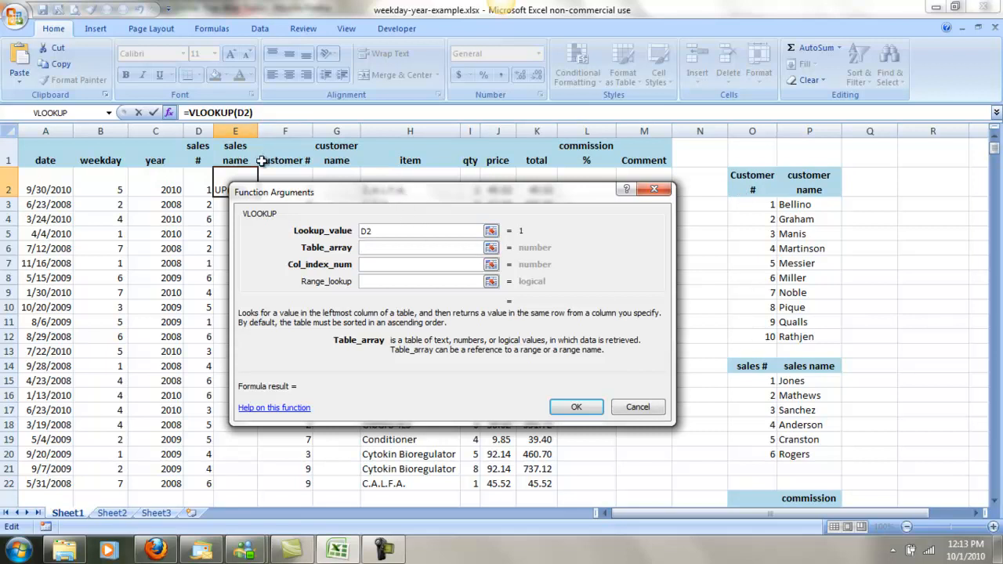
drag(741, 381, 796, 455)
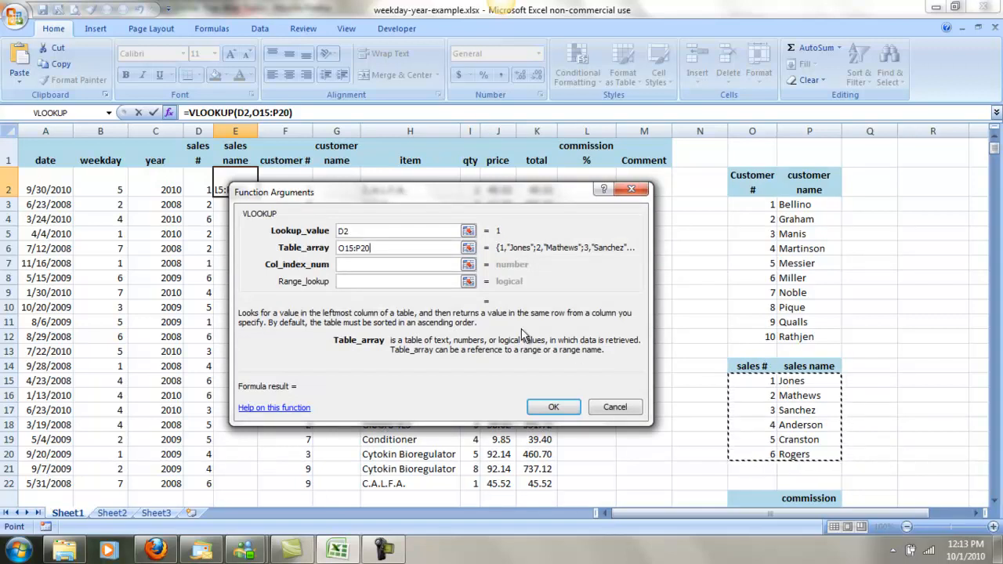
click(417, 267)
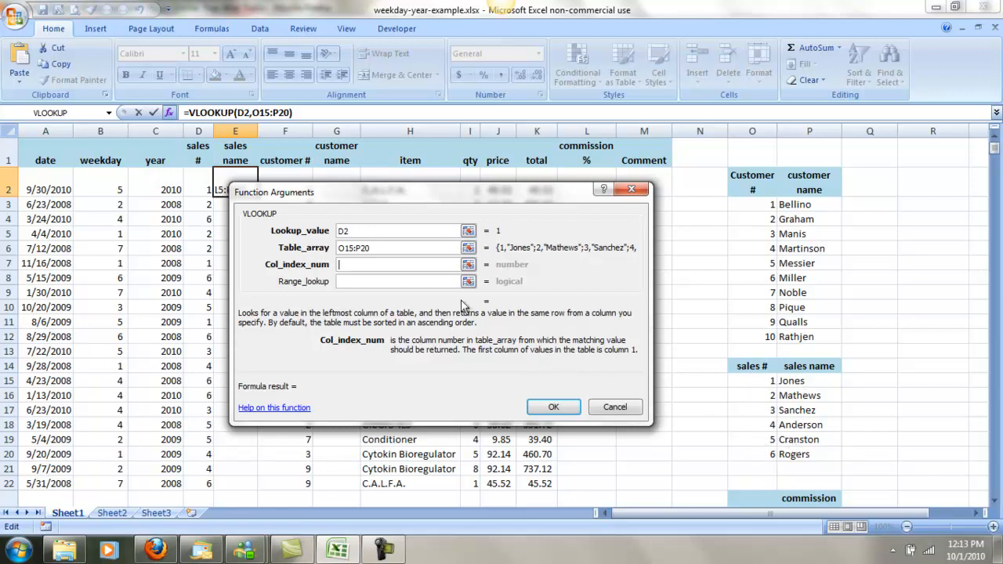
text(2)
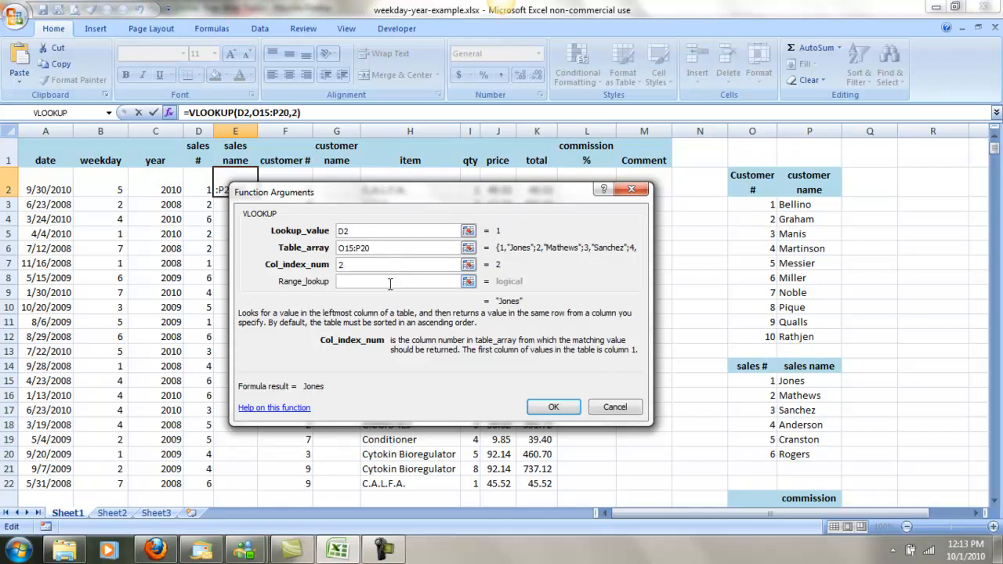
click(389, 282)
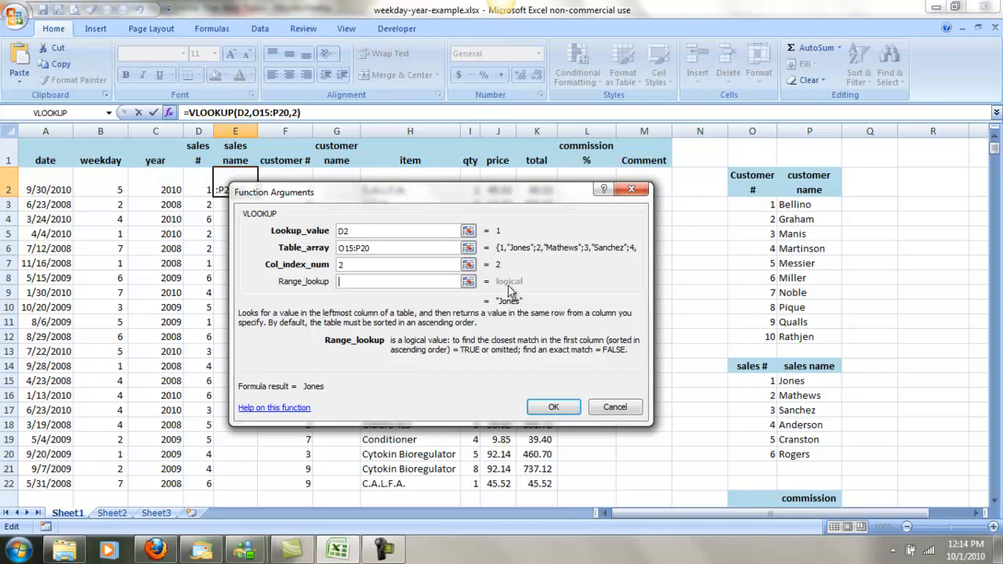
Make the table array absolute as $O$15:$P$20, and copy the finished formula from E2 down the sales name column.
drag(394, 249, 335, 248)
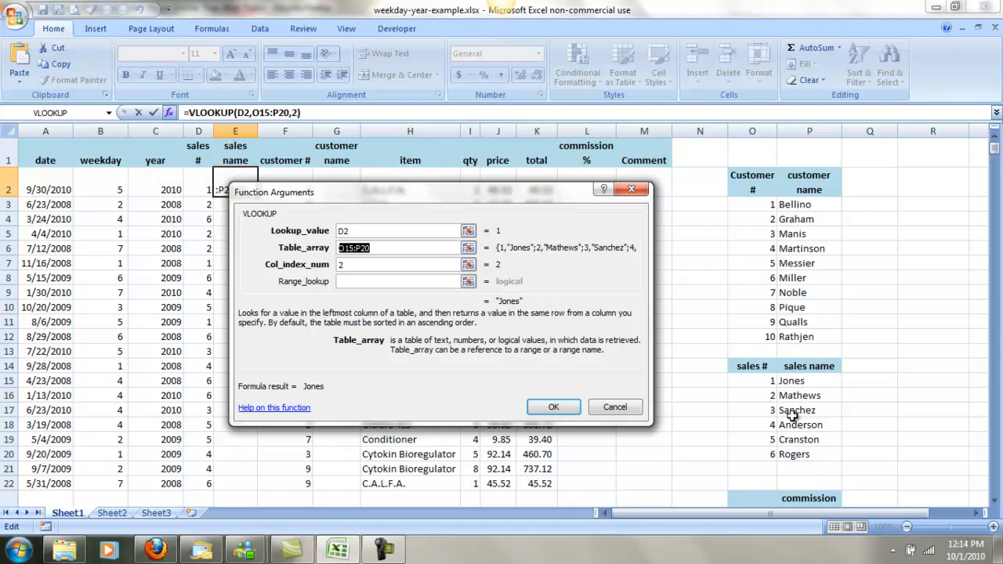
key(F4)
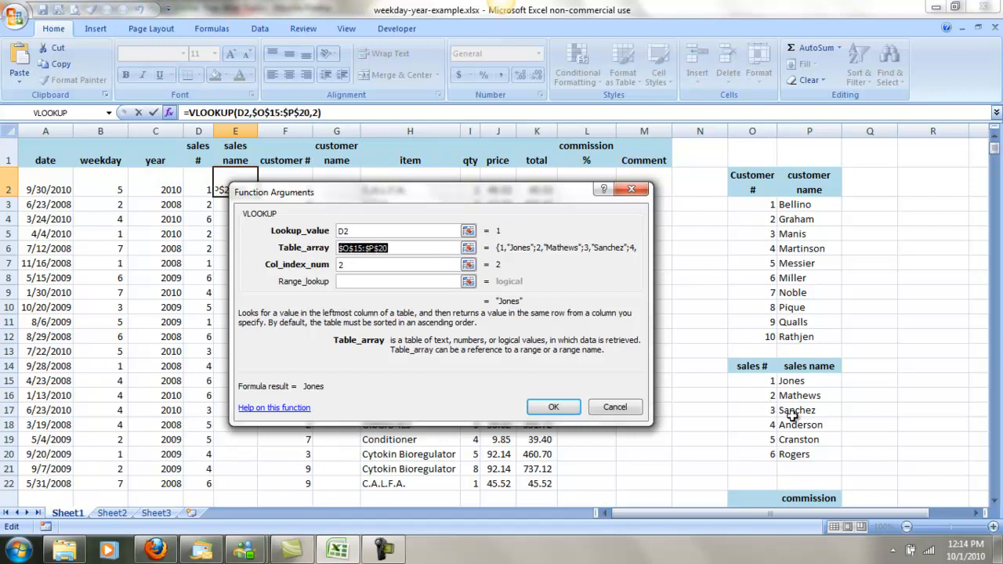
click(549, 407)
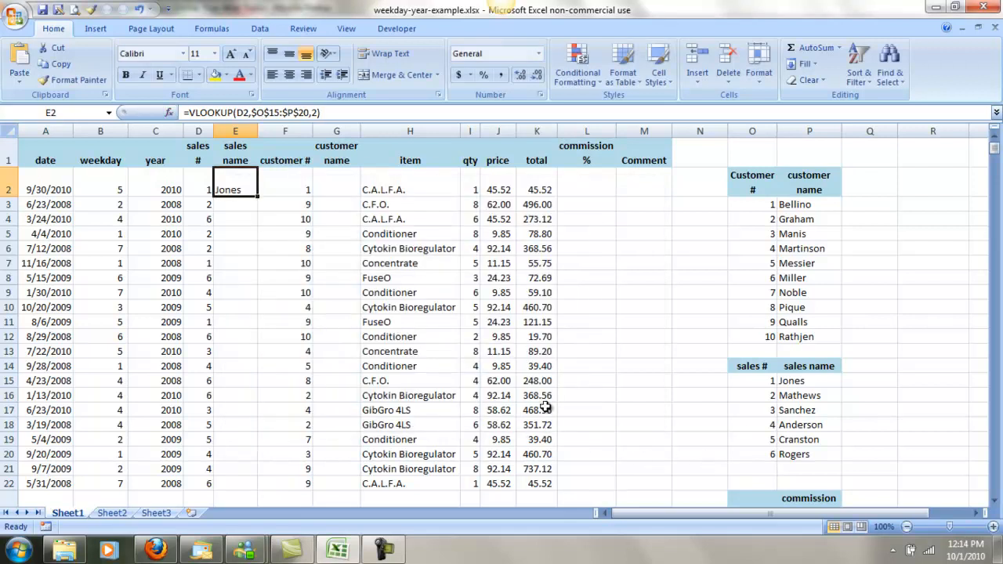
double_click(259, 199)
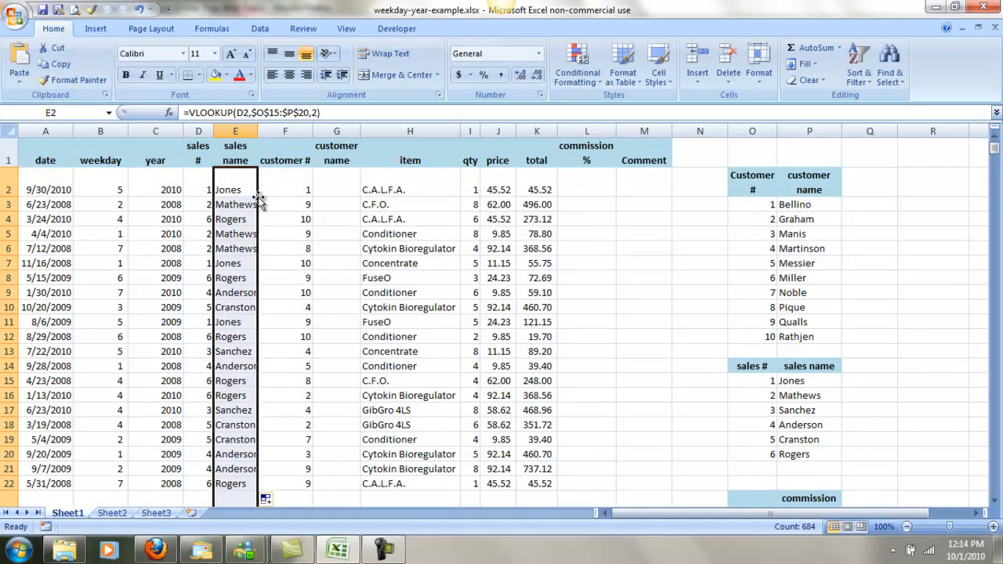
Check the filled sales names in E16 and E24 against the sales # lookup table.
click(249, 389)
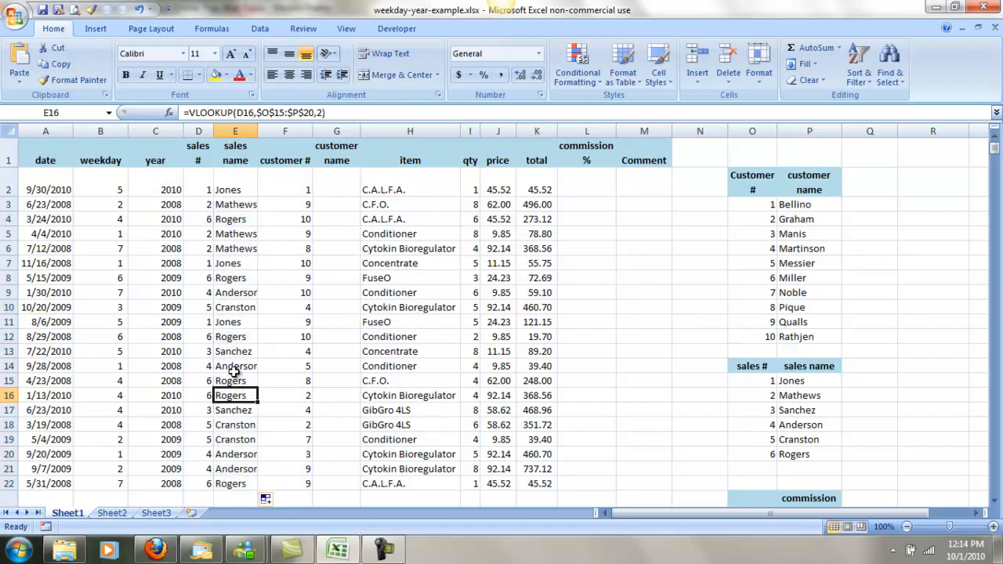
scroll(233, 372, down, 4)
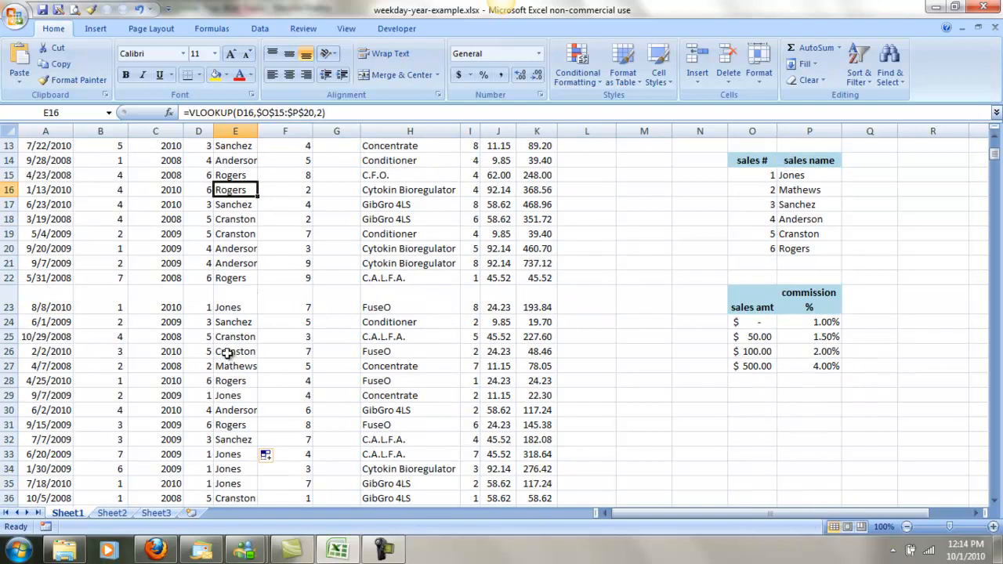
click(233, 324)
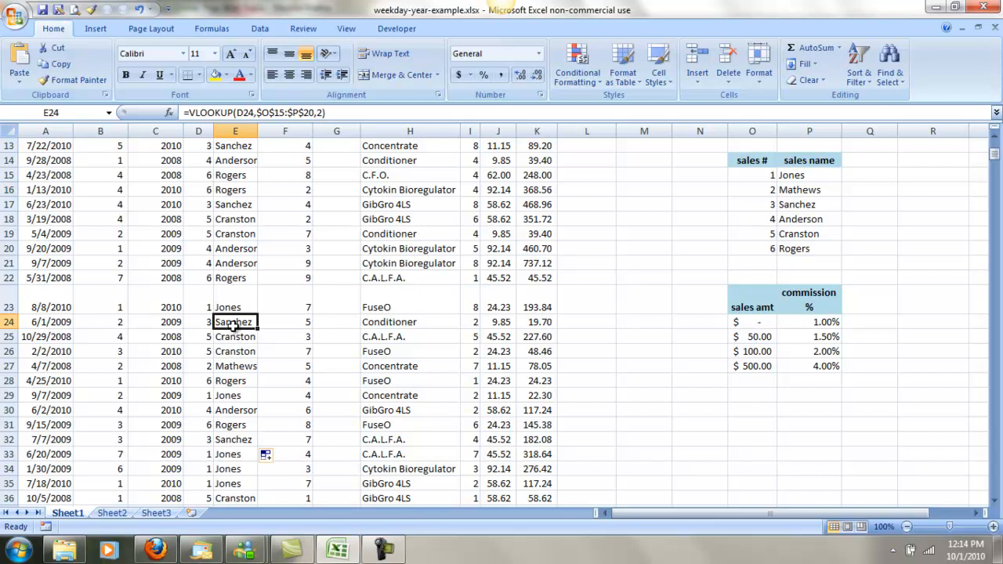
click(763, 208)
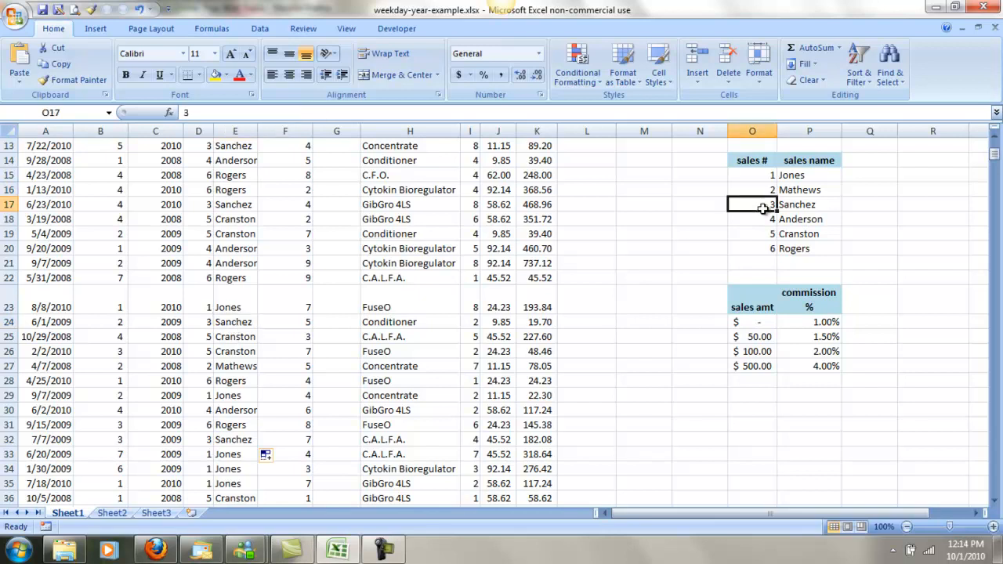
Insert the VLOOKUP function from the Lookup & Reference category in cell G2 of the customer name column.
scroll(321, 204, up, 4)
click(326, 188)
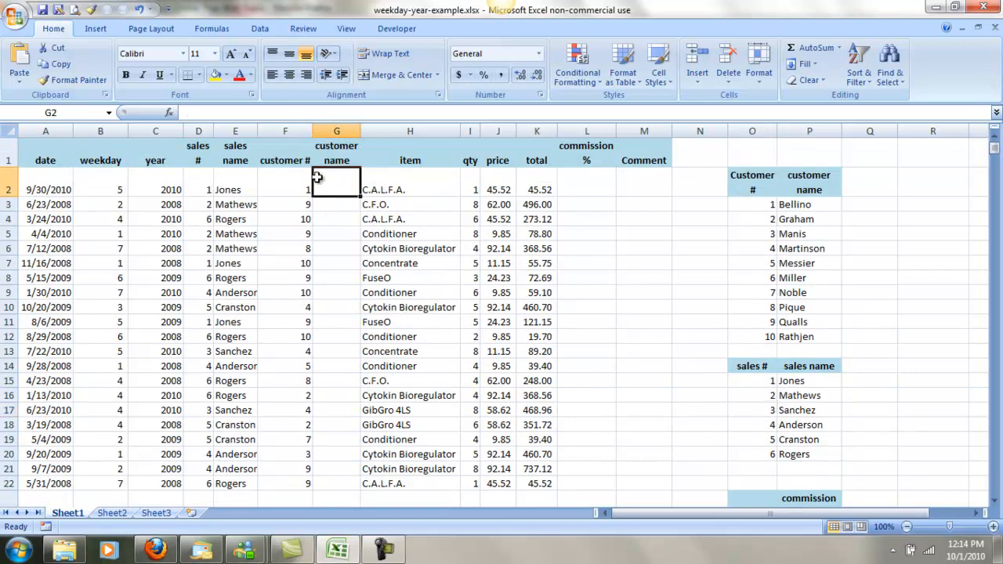
click(168, 113)
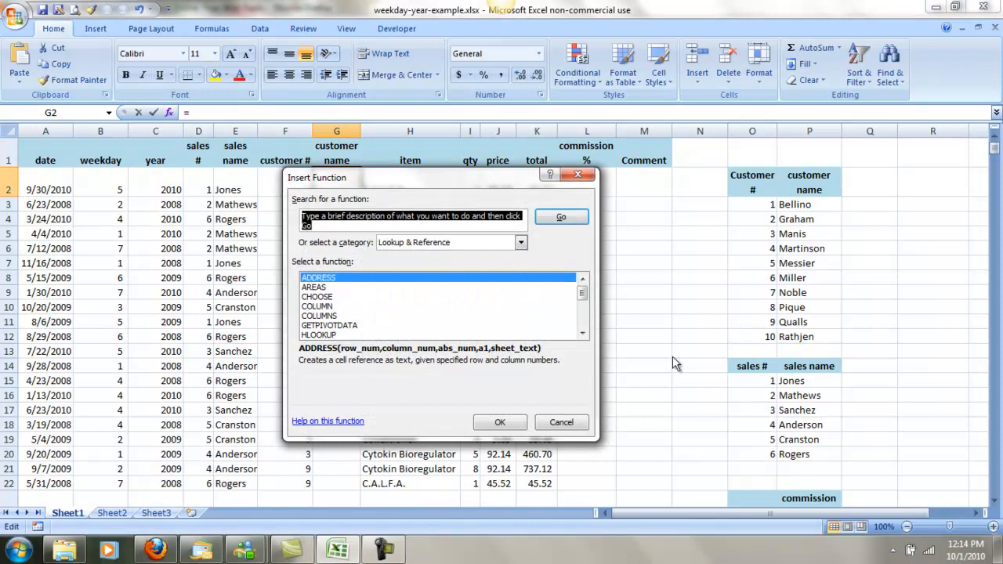
drag(581, 294, 579, 333)
click(322, 336)
click(500, 423)
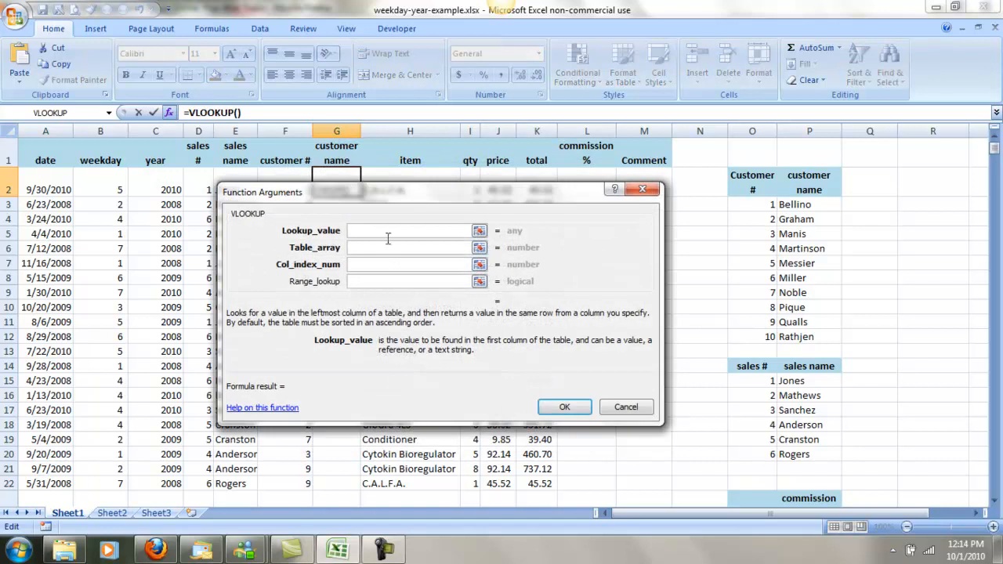
Set the lookup value to F2 and the table array to the customer table as the absolute range $O$3:$P$12.
drag(418, 196, 579, 178)
click(292, 188)
click(532, 228)
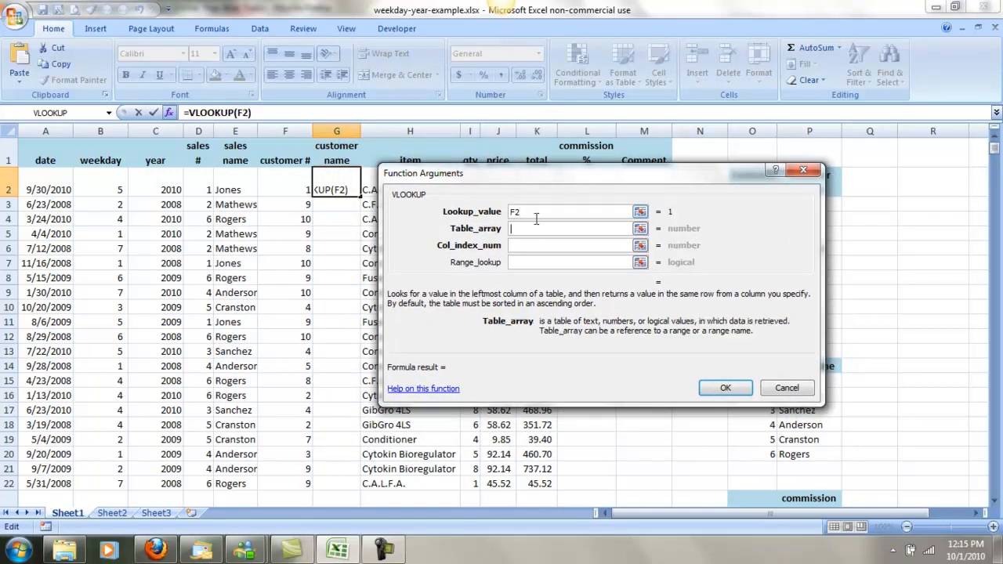
drag(559, 187, 319, 285)
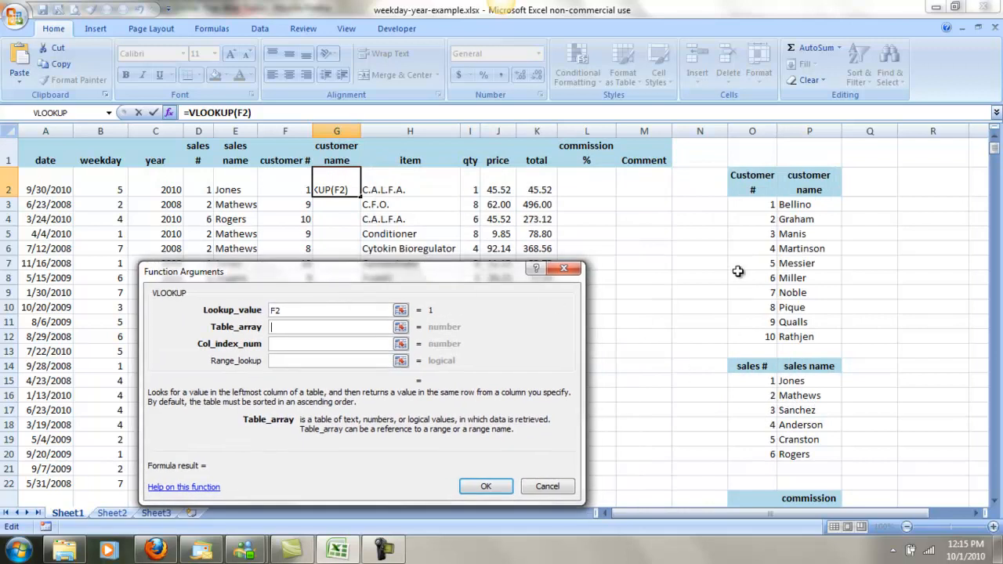
drag(756, 205, 787, 338)
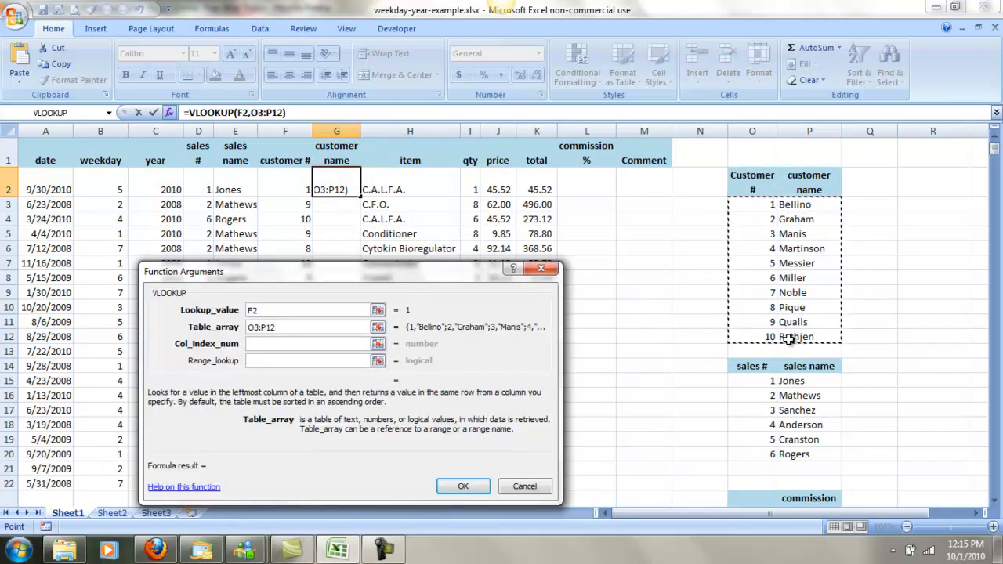
drag(280, 328, 234, 333)
key(F4)
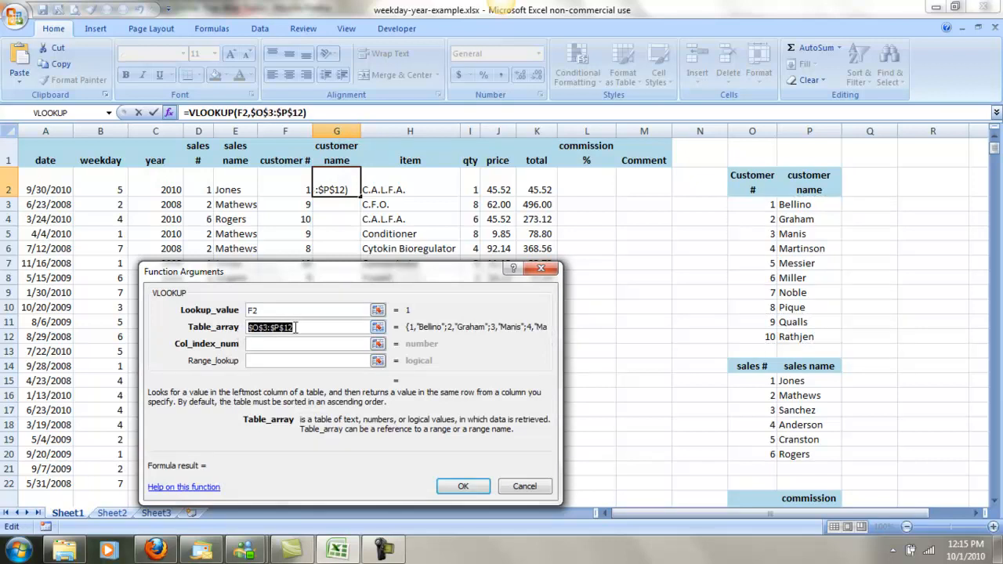
Set the column index to 2, copy the finished formula from G2 down the customer name column, and check G3 against the customer table.
click(300, 342)
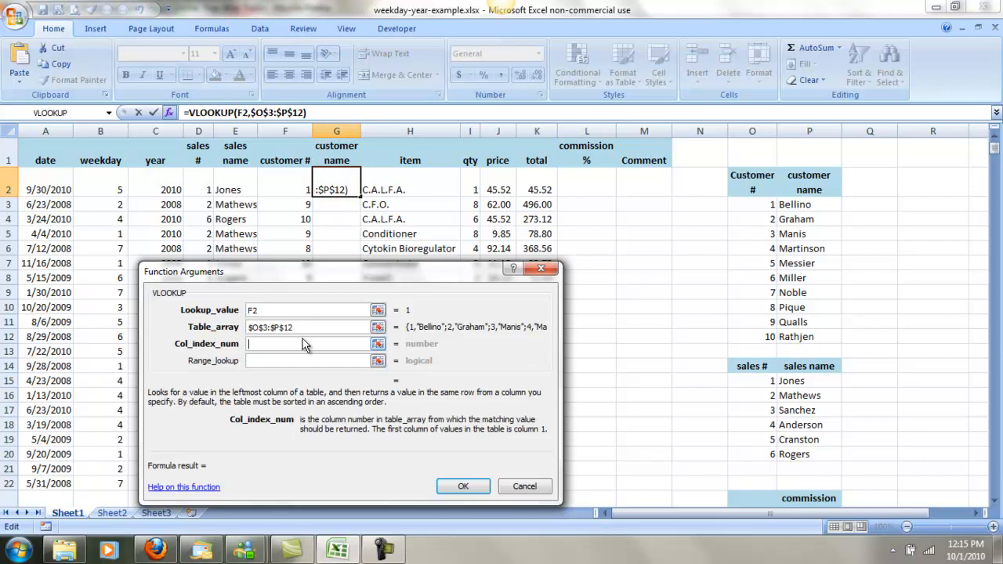
text(2)
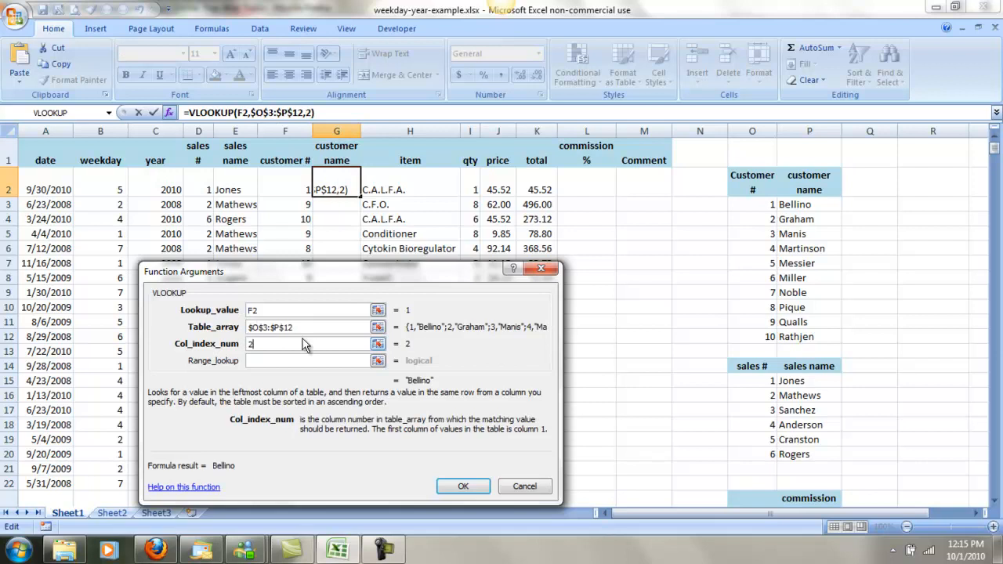
click(463, 488)
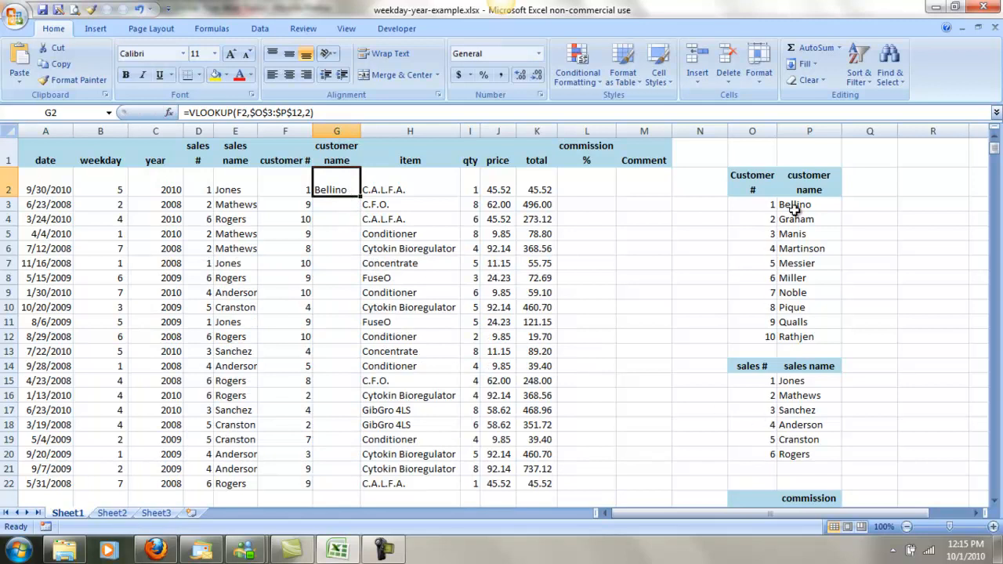
double_click(360, 198)
click(336, 204)
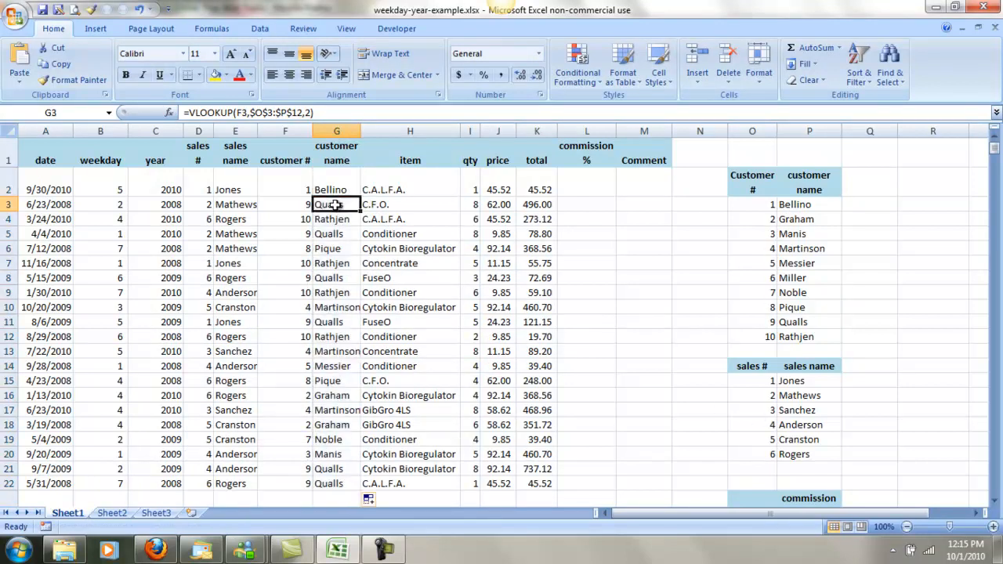
click(793, 322)
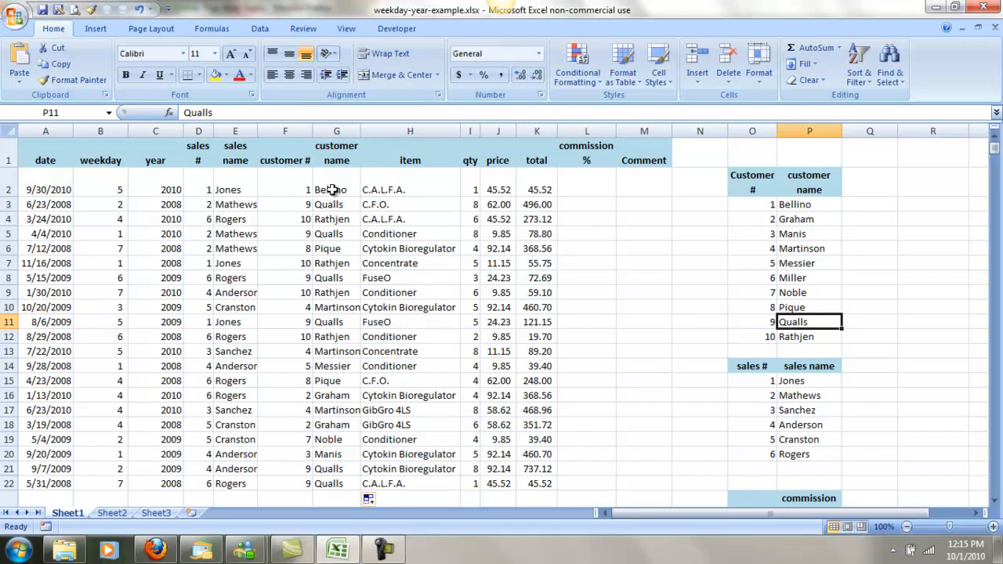
Test the sales name lookup in E2 by replacing the name for sales # 1 in P15, and undo the replacement.
click(593, 183)
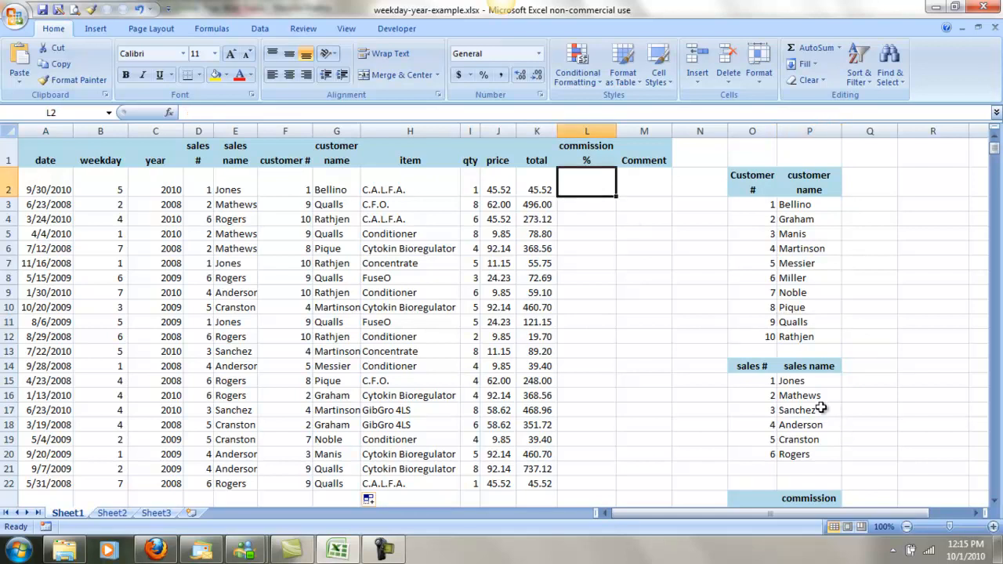
click(799, 383)
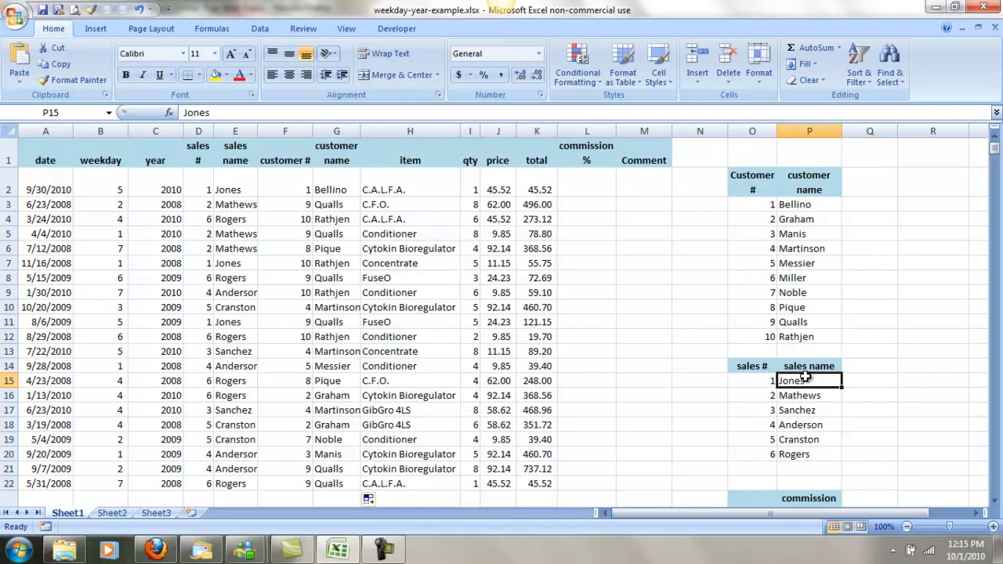
text(Corman)
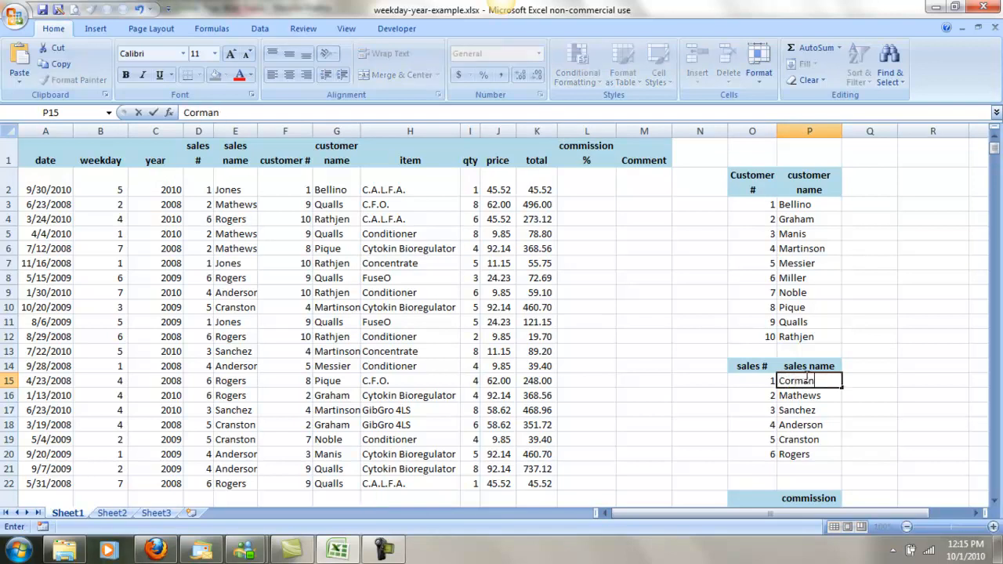
key(Return)
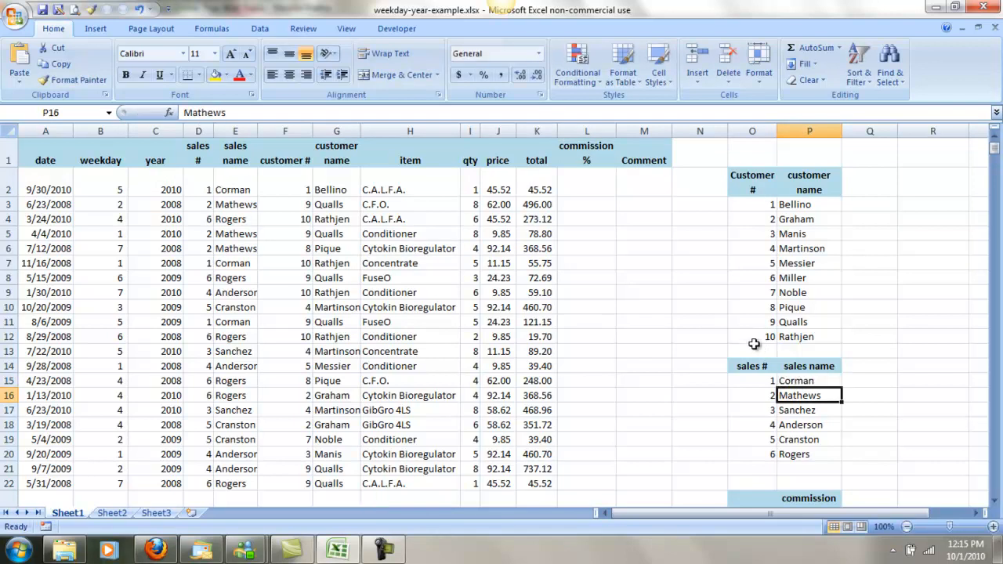
click(245, 190)
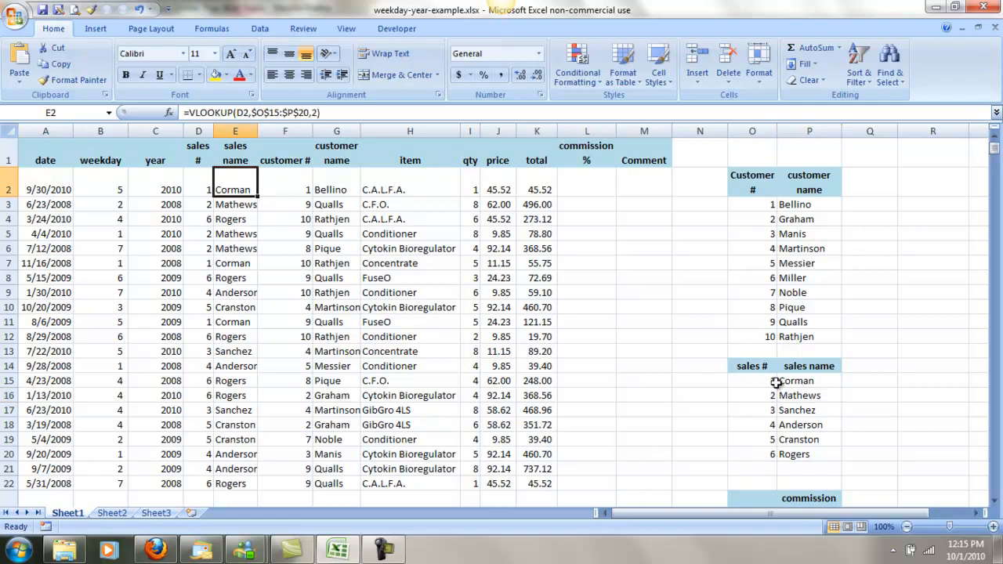
key(ctrl+z)
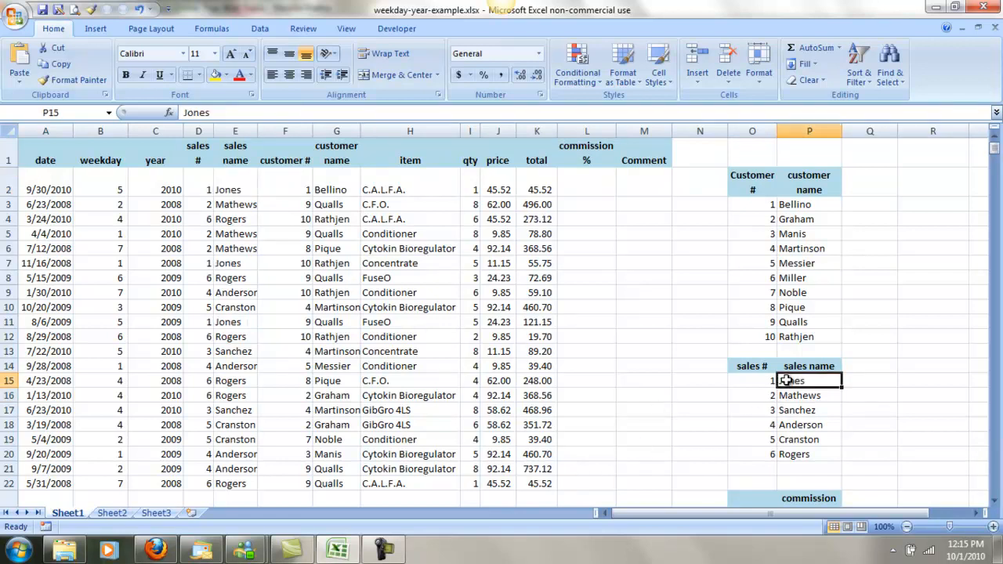
click(689, 365)
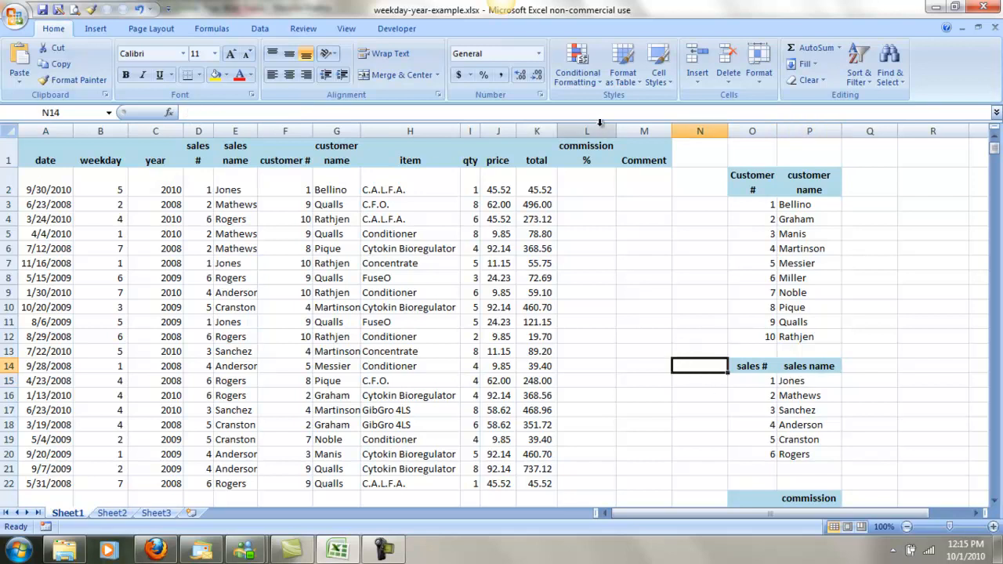
Examine the sales amount thresholds and matching commission percentages in the table O24:P27.
click(578, 182)
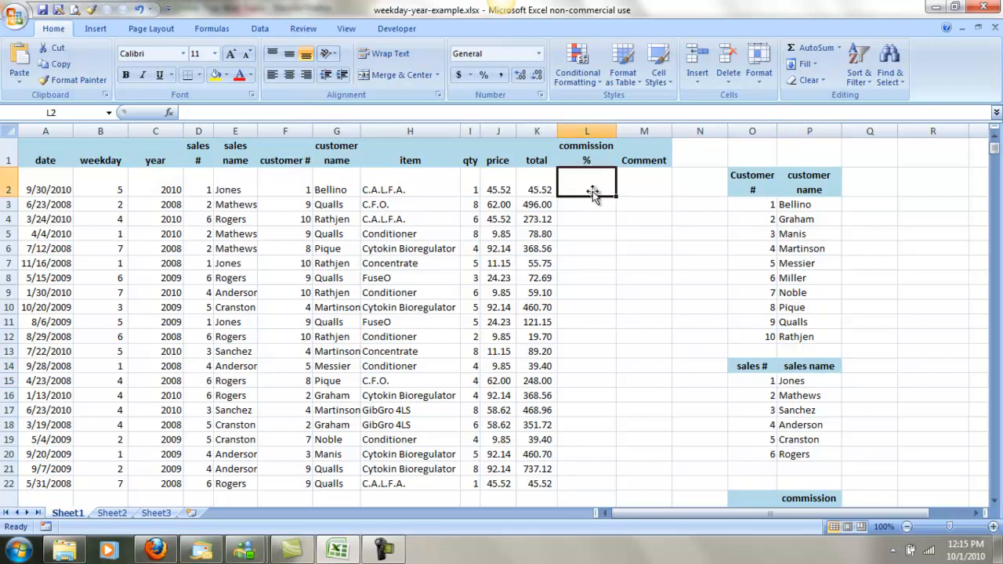
scroll(873, 247, down, 1)
scroll(873, 247, down, 2)
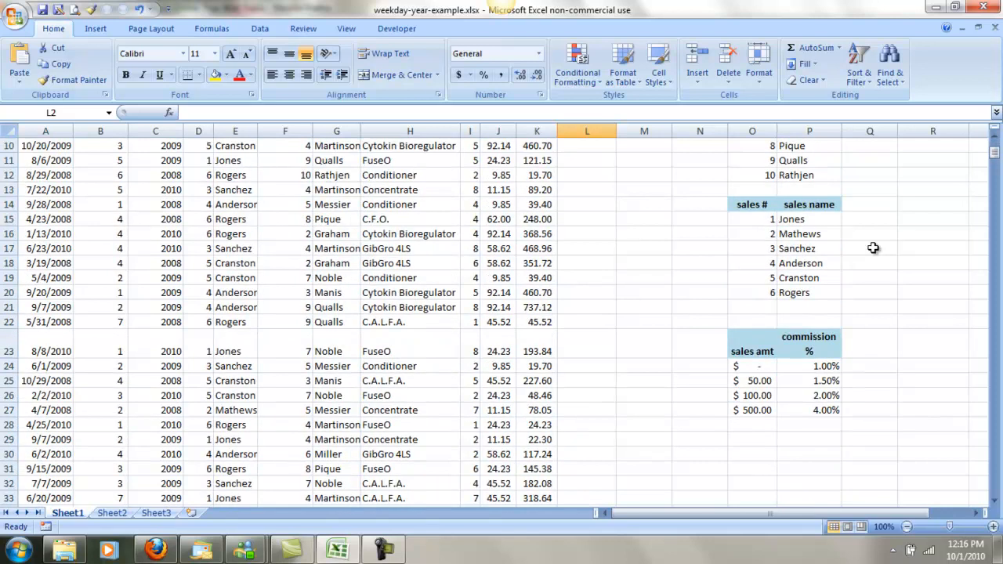
click(760, 366)
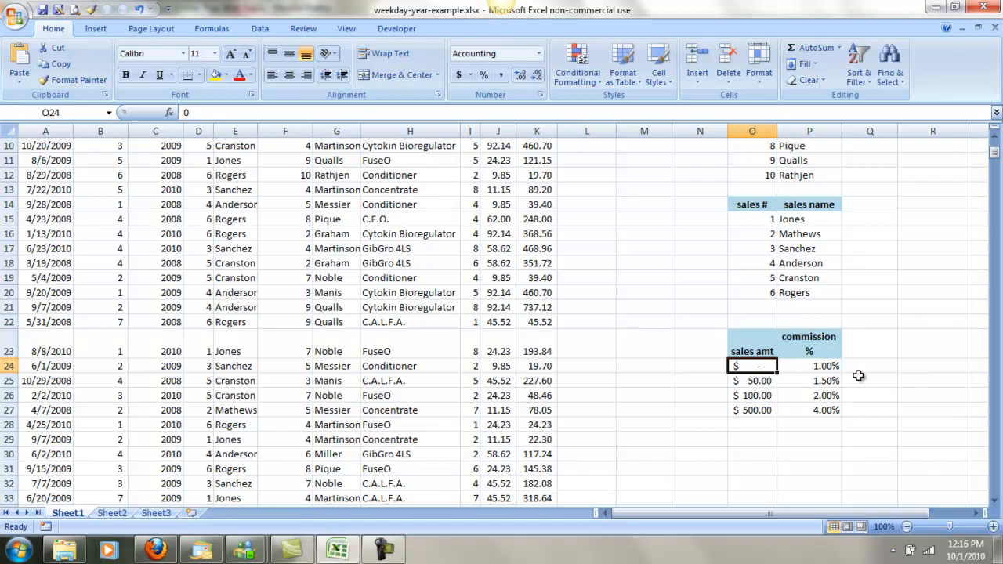
click(834, 370)
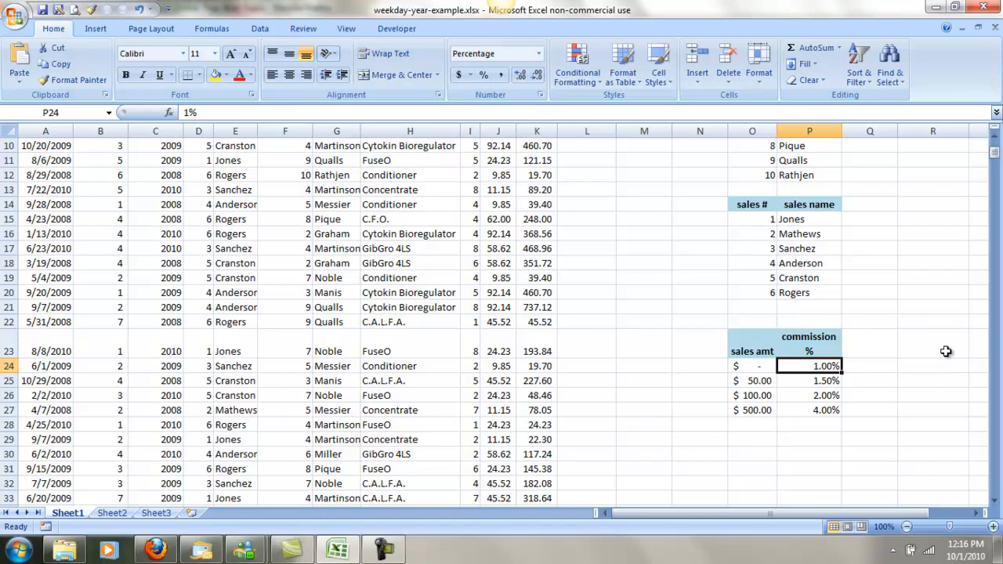
click(751, 380)
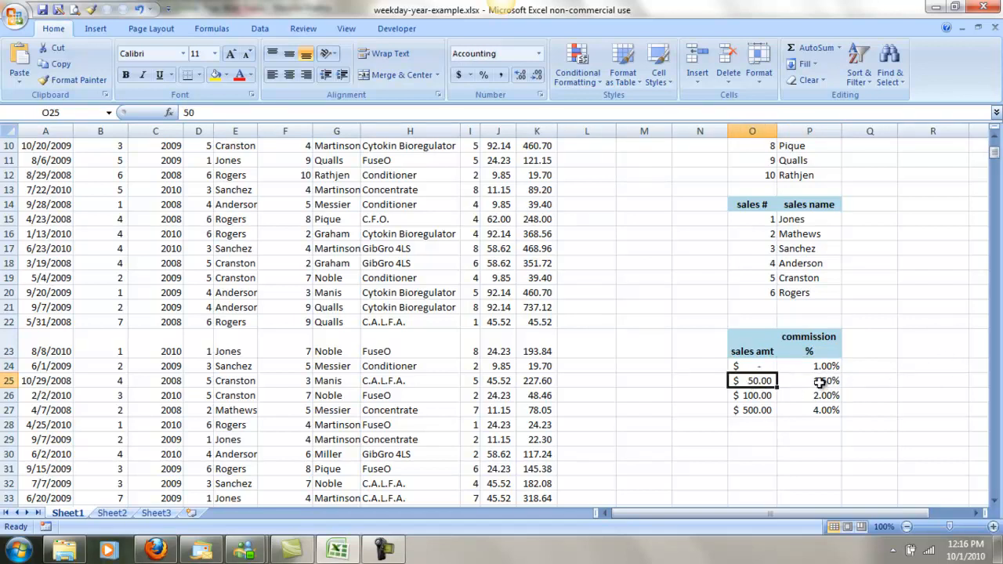
click(757, 395)
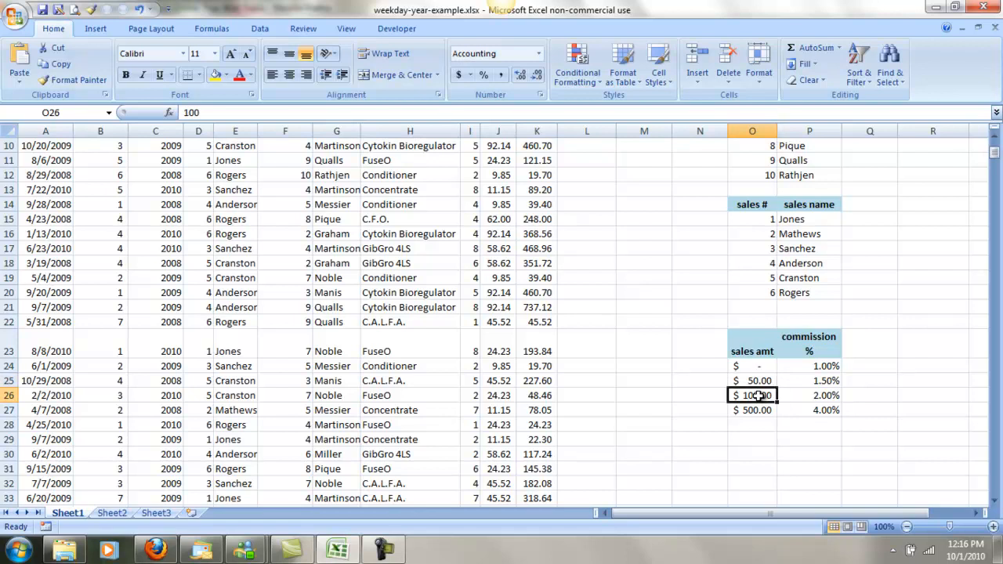
click(819, 379)
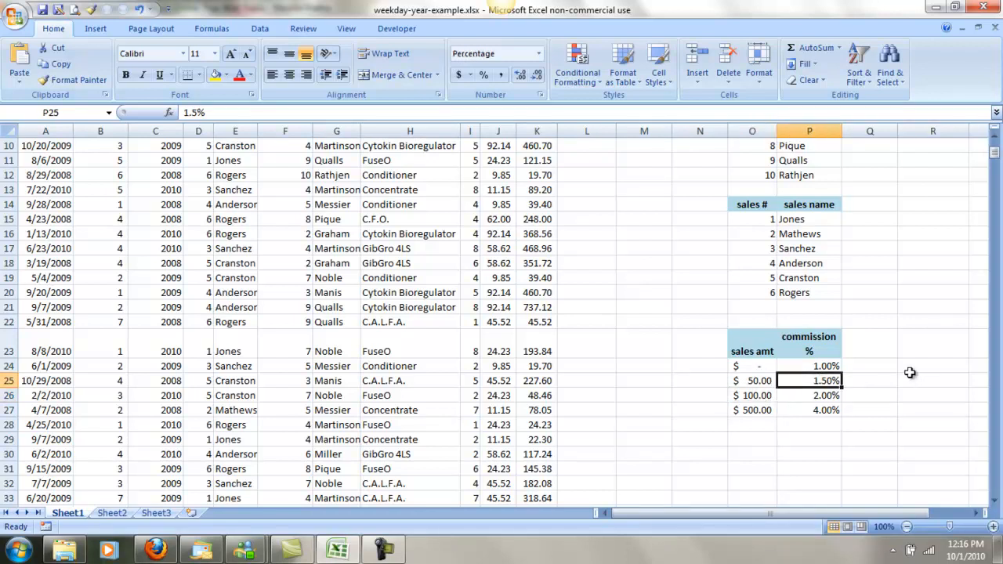
click(756, 410)
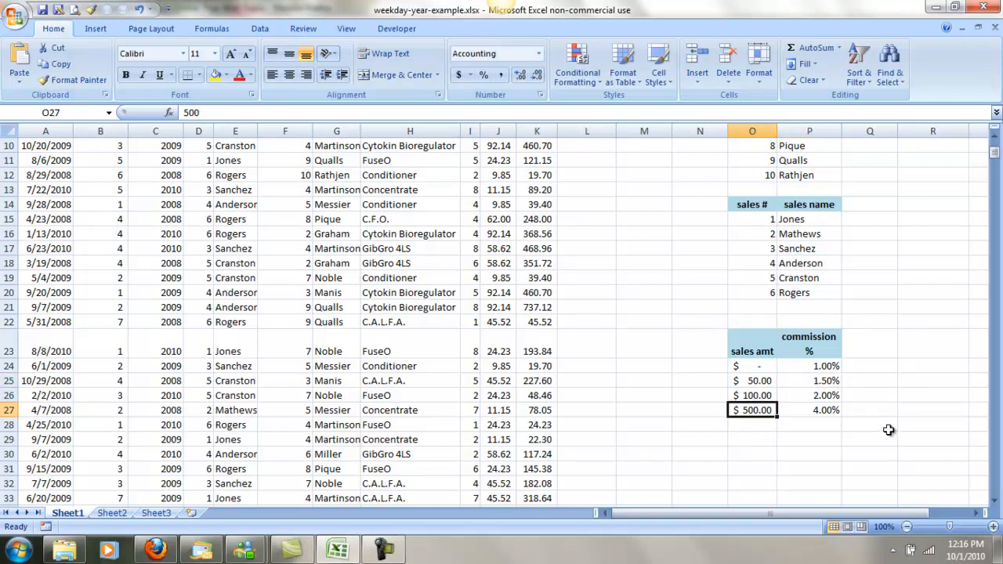
click(831, 411)
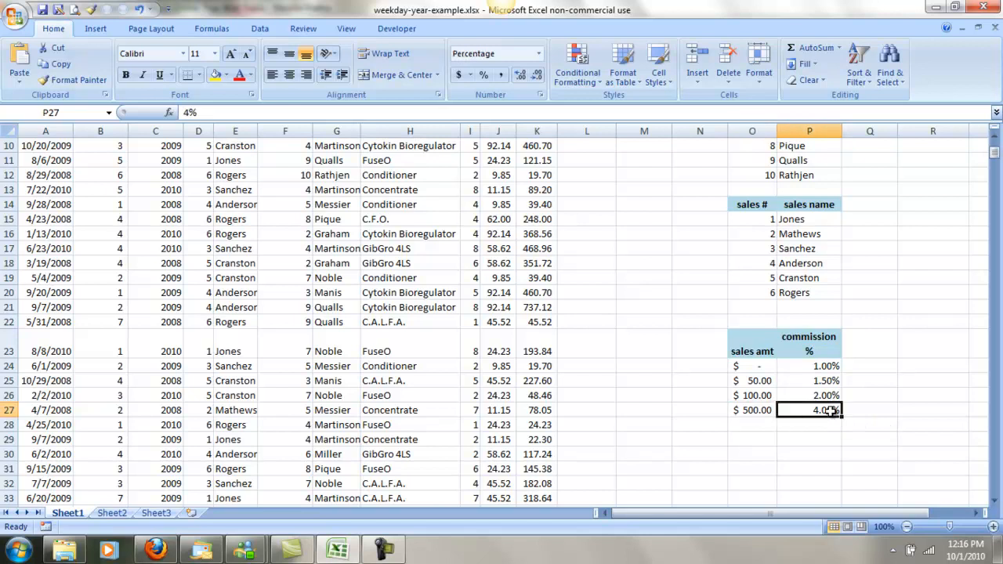
click(760, 368)
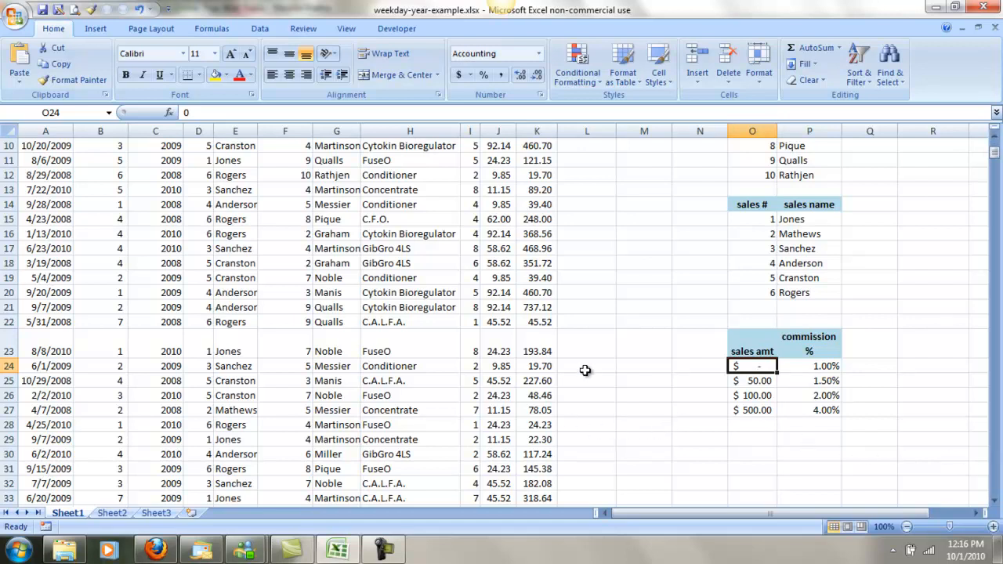
Insert a VLOOKUP function in L2, the first data cell of the commission % column.
scroll(579, 366, up, 3)
click(576, 188)
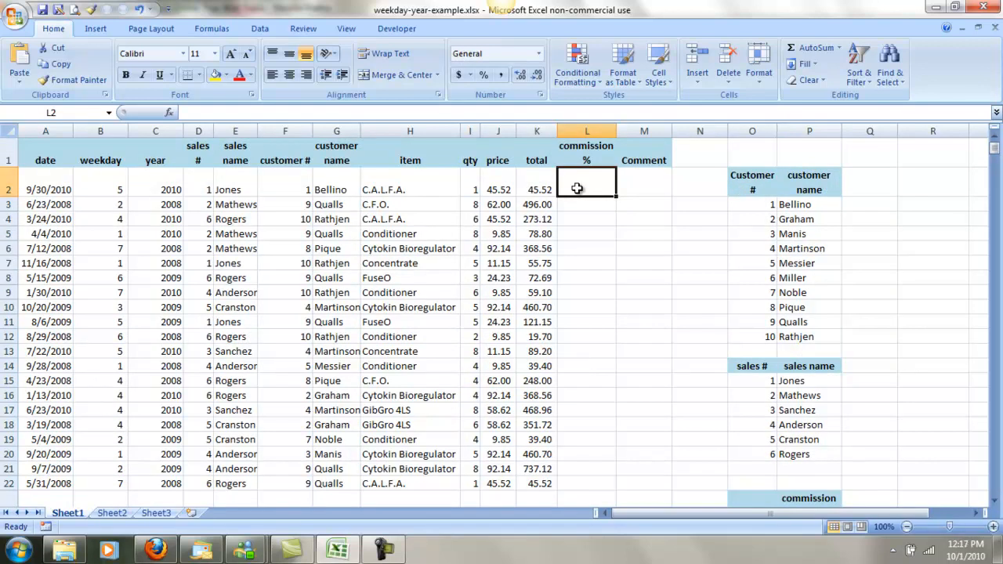
click(169, 113)
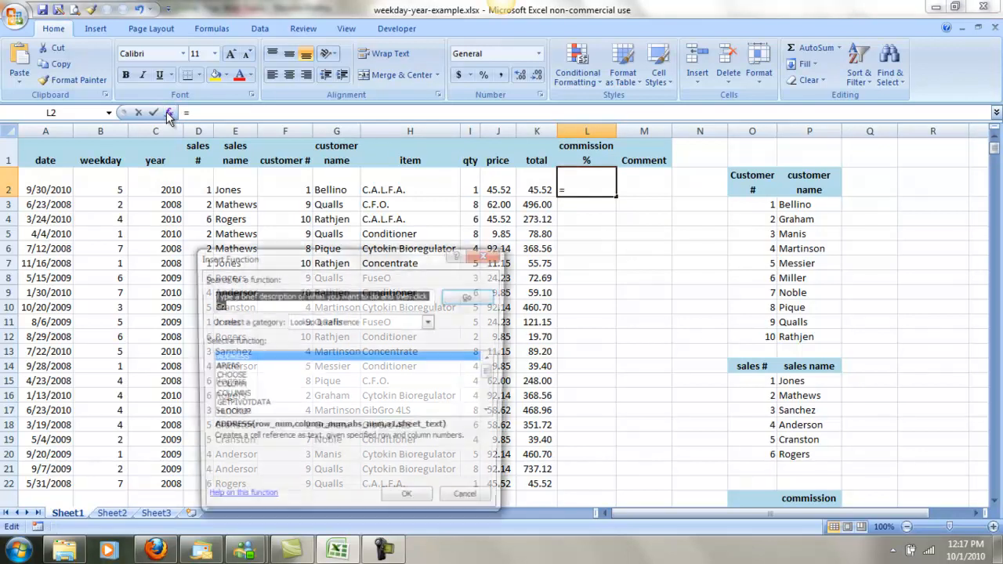
scroll(494, 385, down, 4)
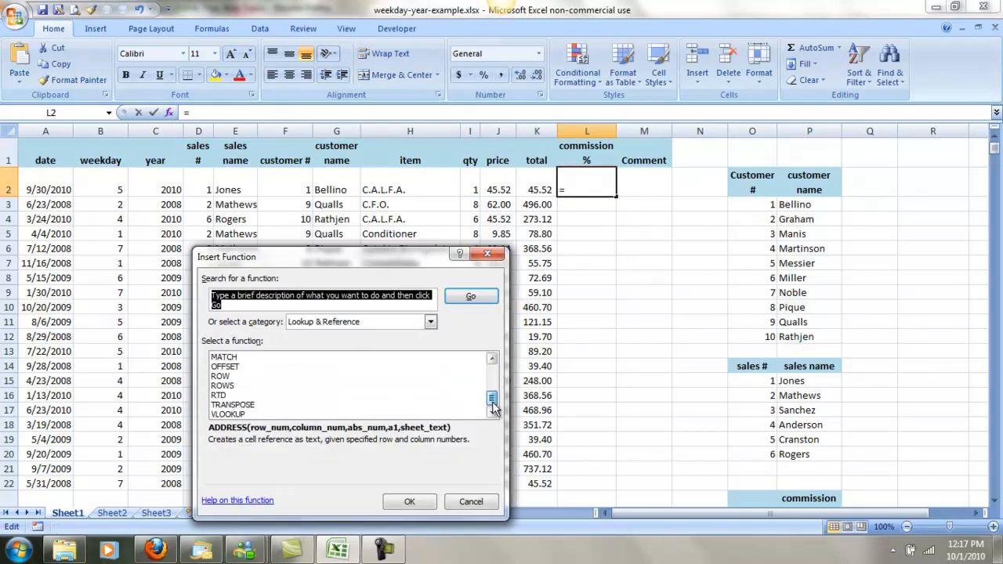
click(235, 414)
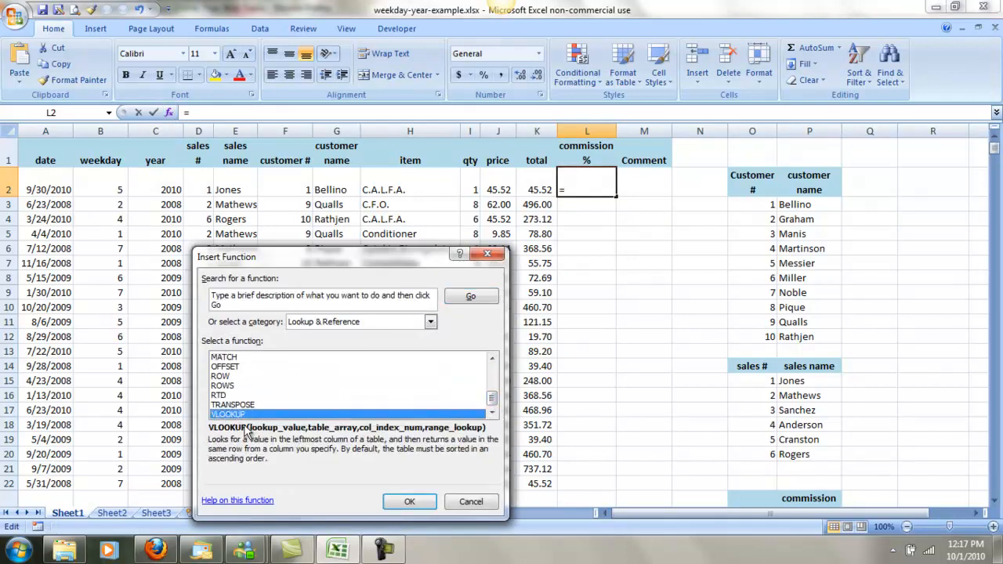
click(409, 501)
Set the lookup value to K2 and the table array to the commission table as the absolute range $O$24:$P$27.
click(538, 188)
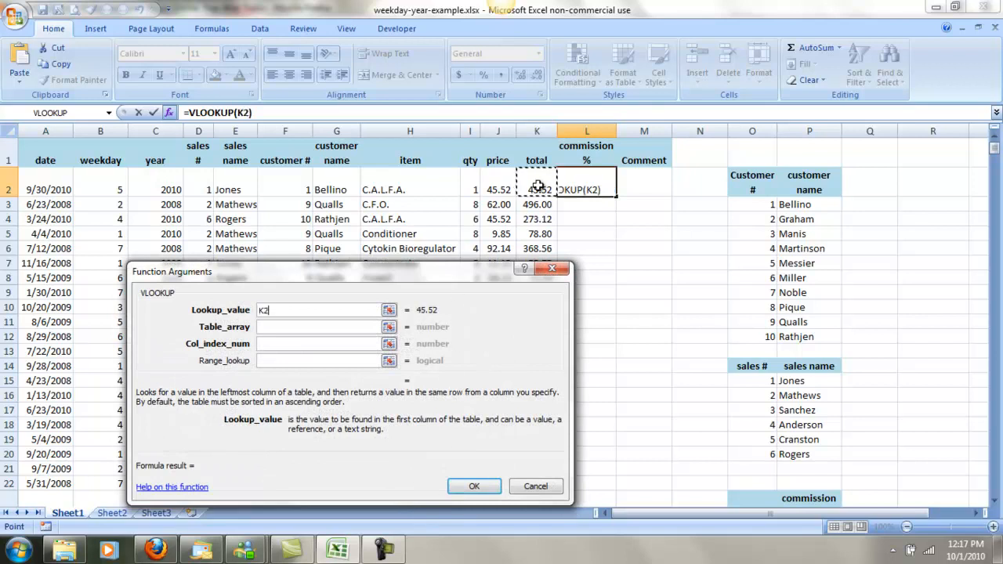
click(315, 327)
scroll(718, 369, down, 1)
scroll(719, 369, down, 1)
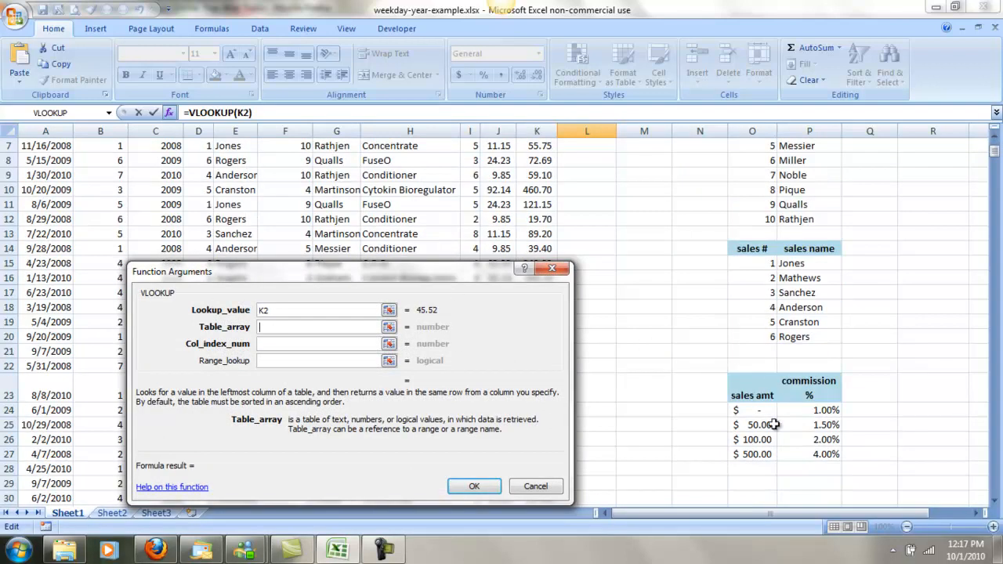
drag(750, 411, 806, 452)
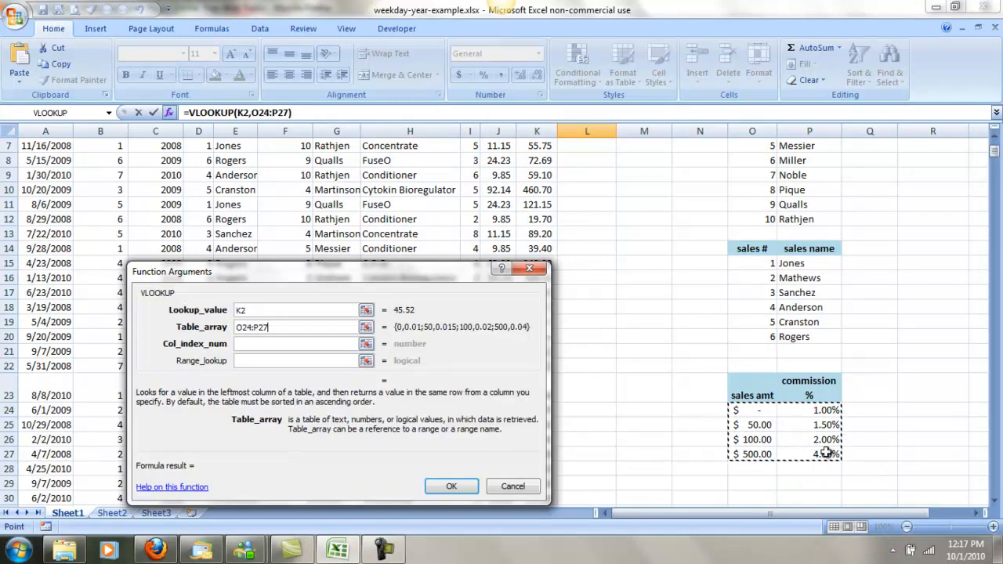
key(F4)
scroll(734, 446, up, 2)
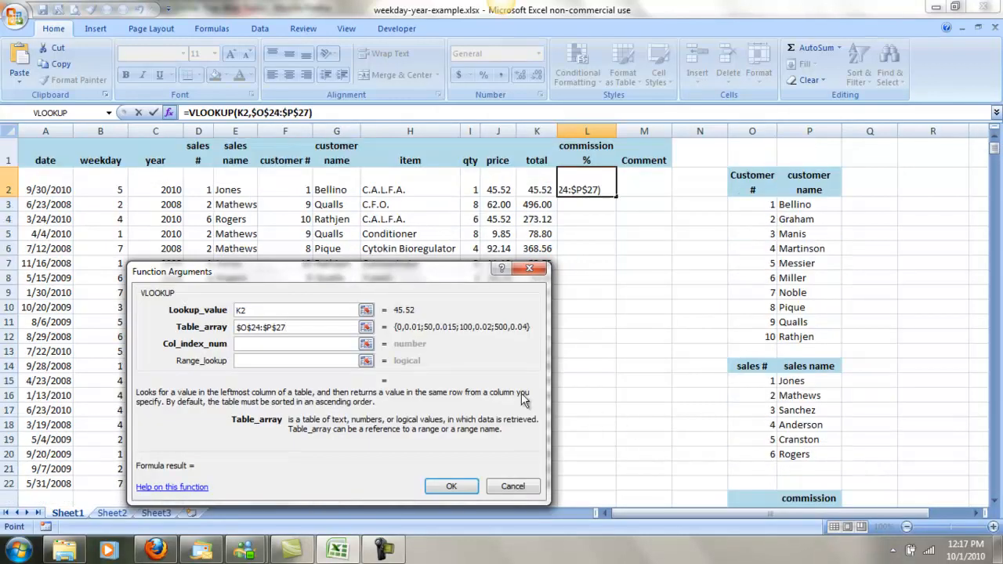
Complete the formula in L2 with column index 2 and copy it down the commission % column in percent format.
click(308, 342)
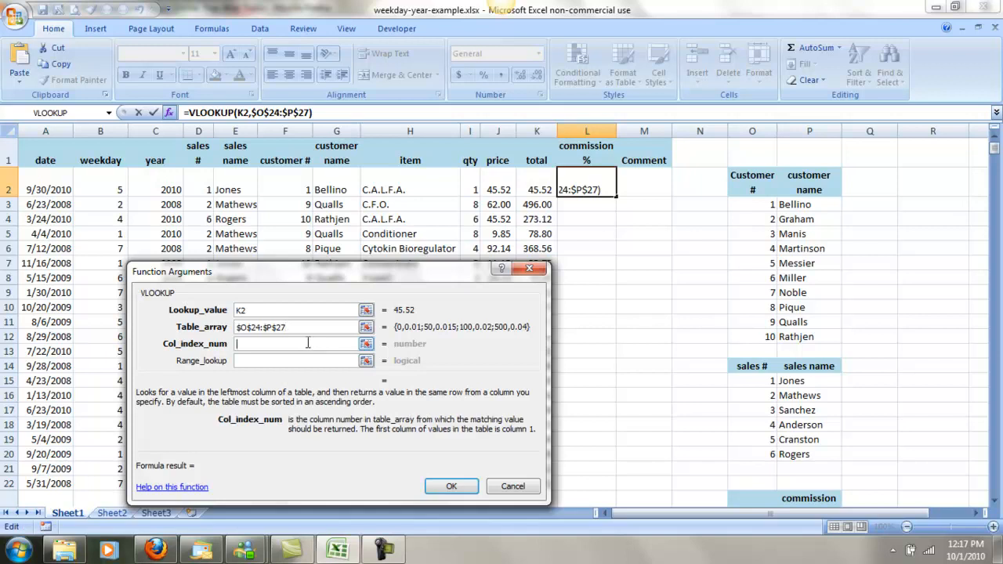
text(2)
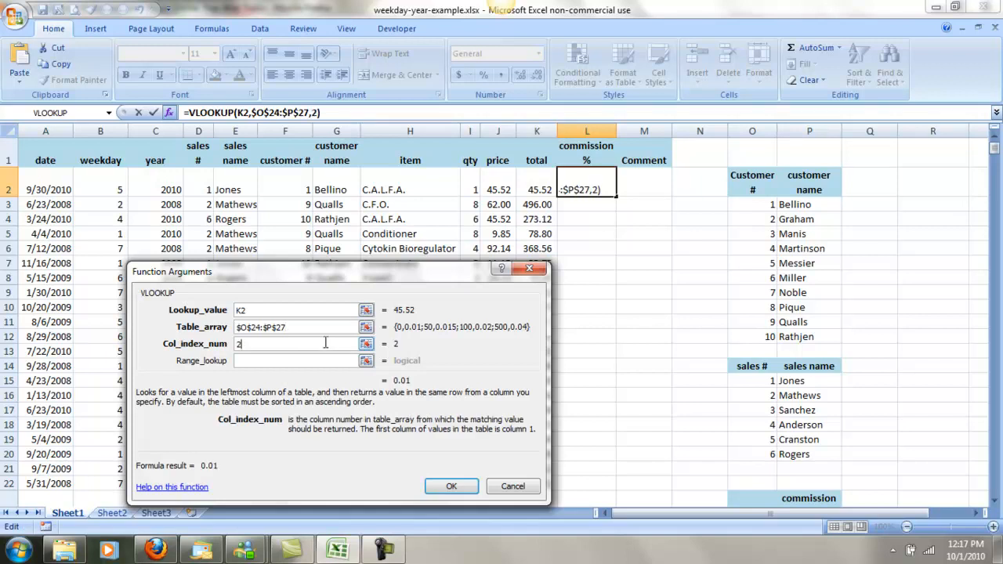
click(463, 488)
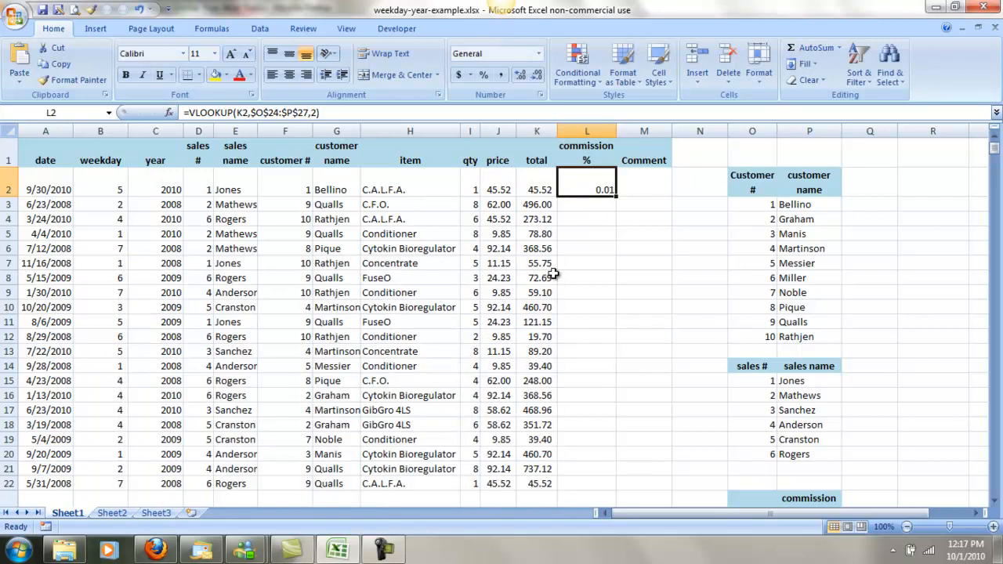
click(483, 72)
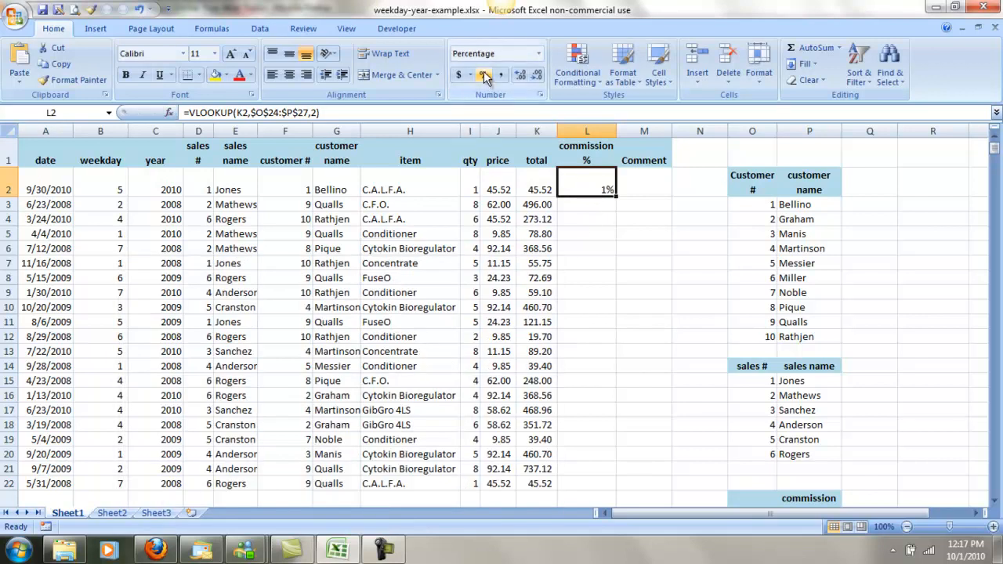
double_click(617, 198)
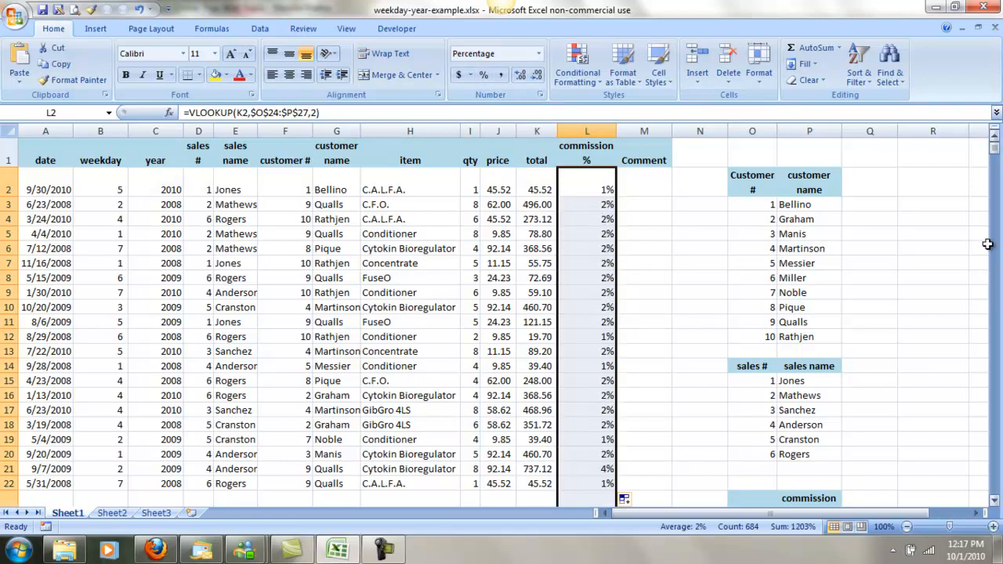
Compare the filled commission percentages for totals such as K30 and K64 with the sales amount thresholds in O24:P27.
click(993, 218)
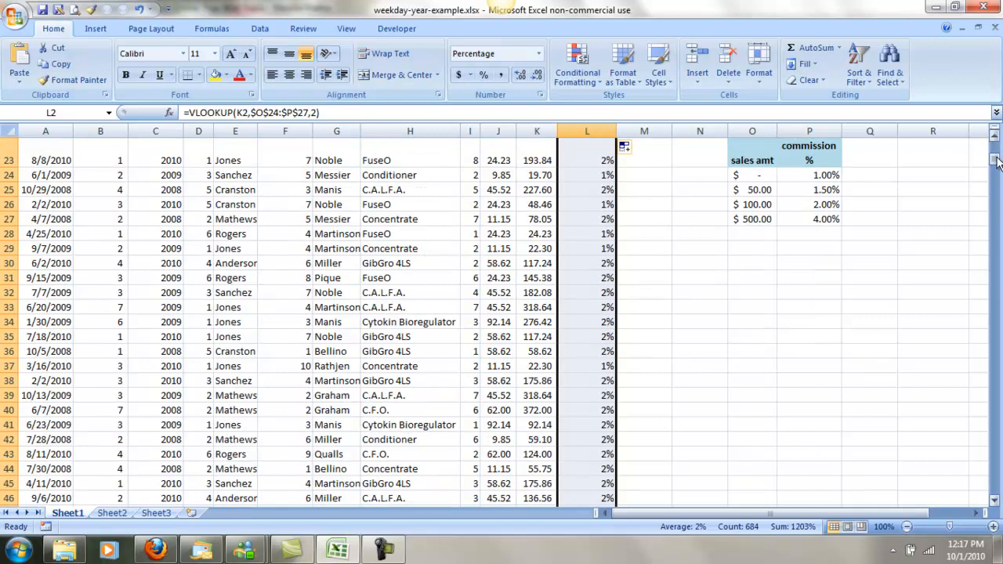
click(675, 222)
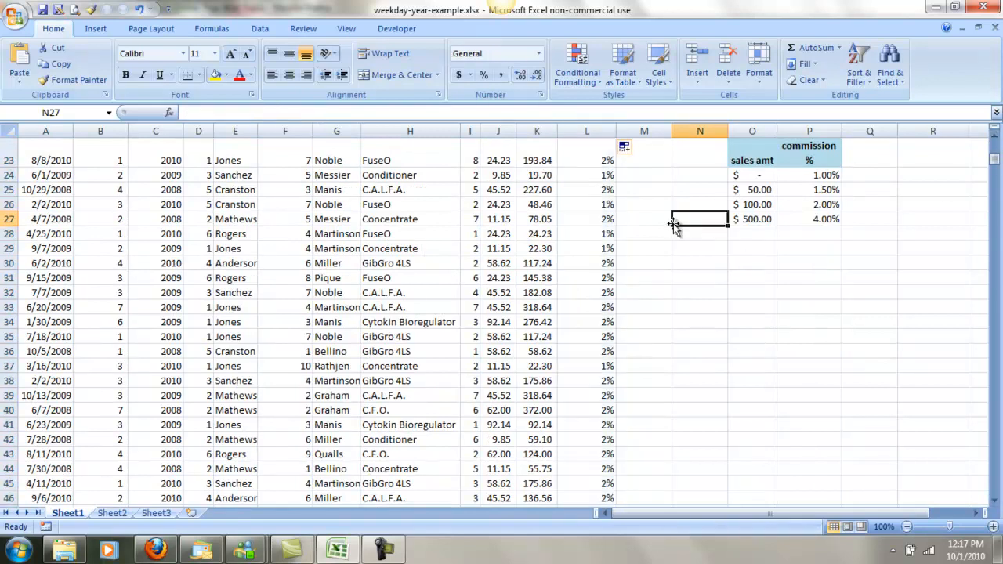
click(537, 263)
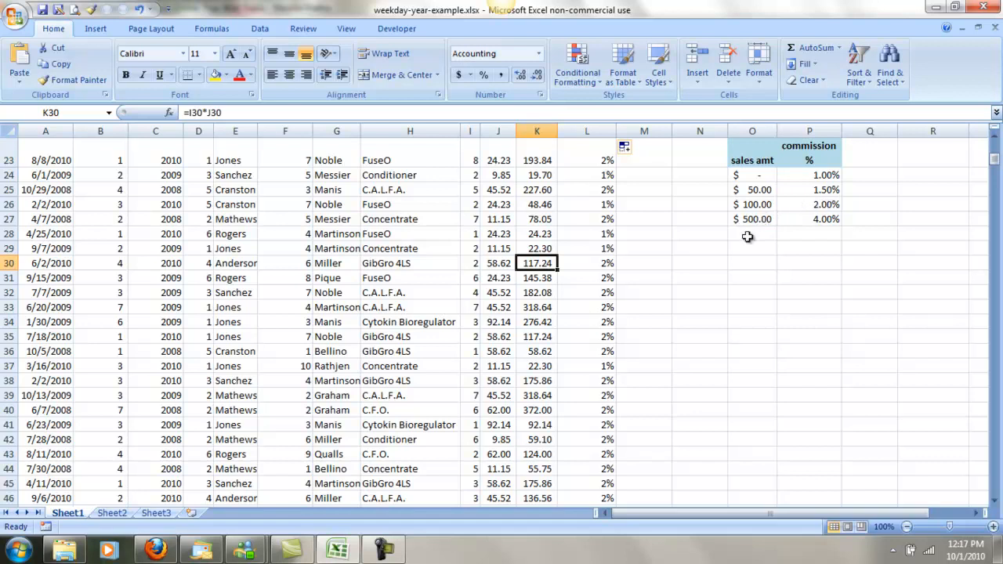
scroll(543, 427, up, 3)
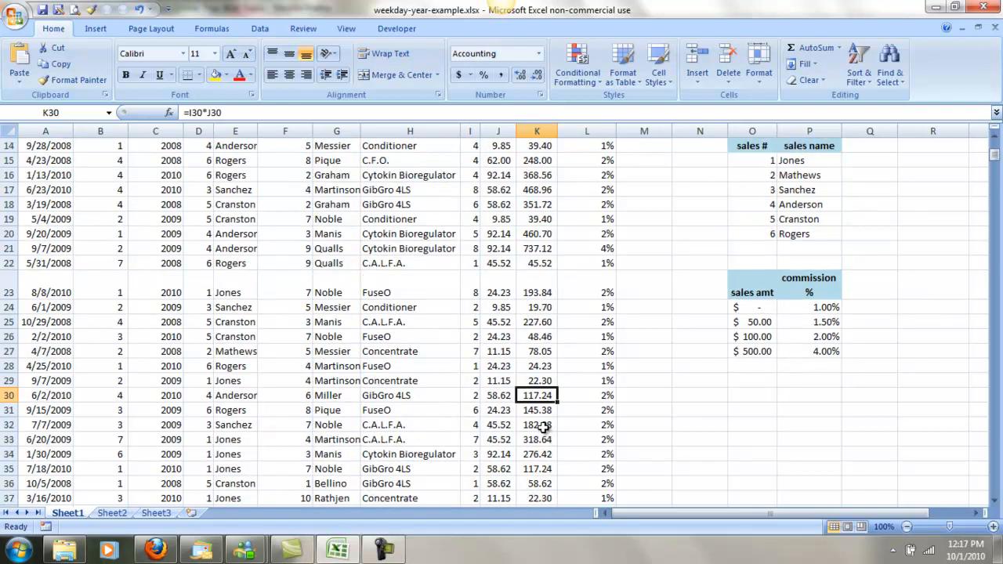
scroll(543, 427, up, 3)
scroll(543, 426, up, 1)
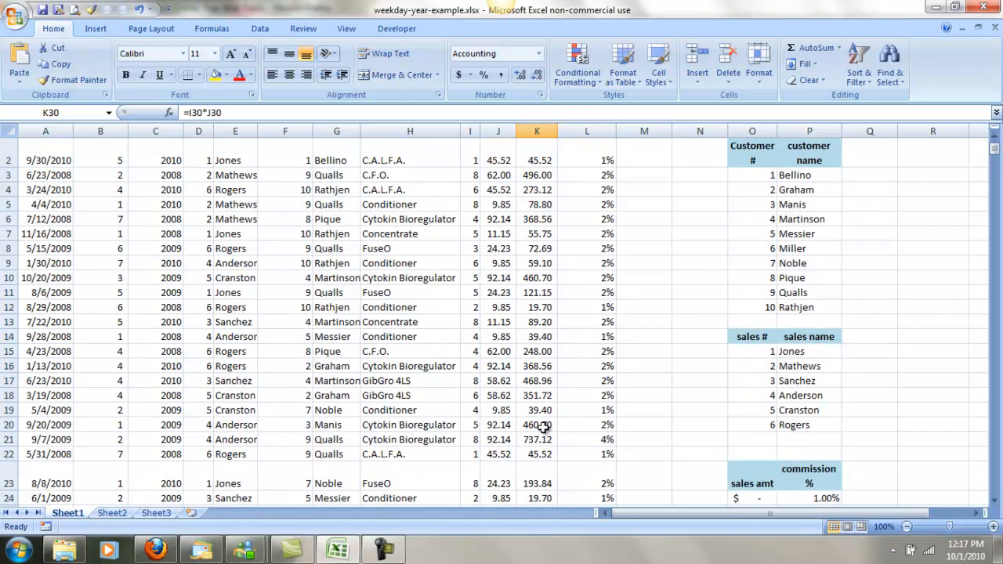
scroll(542, 427, down, 8)
scroll(543, 427, down, 7)
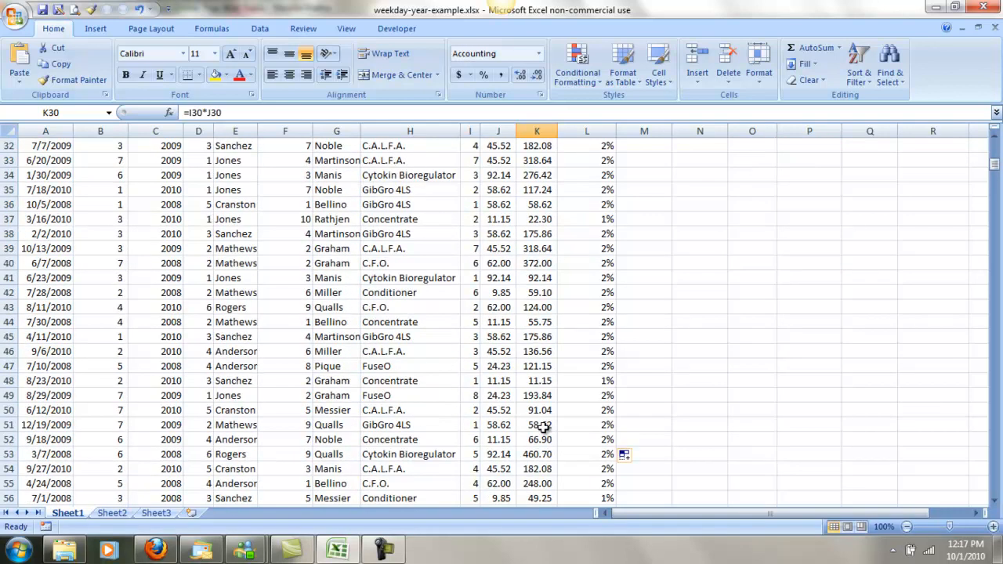
scroll(543, 427, down, 4)
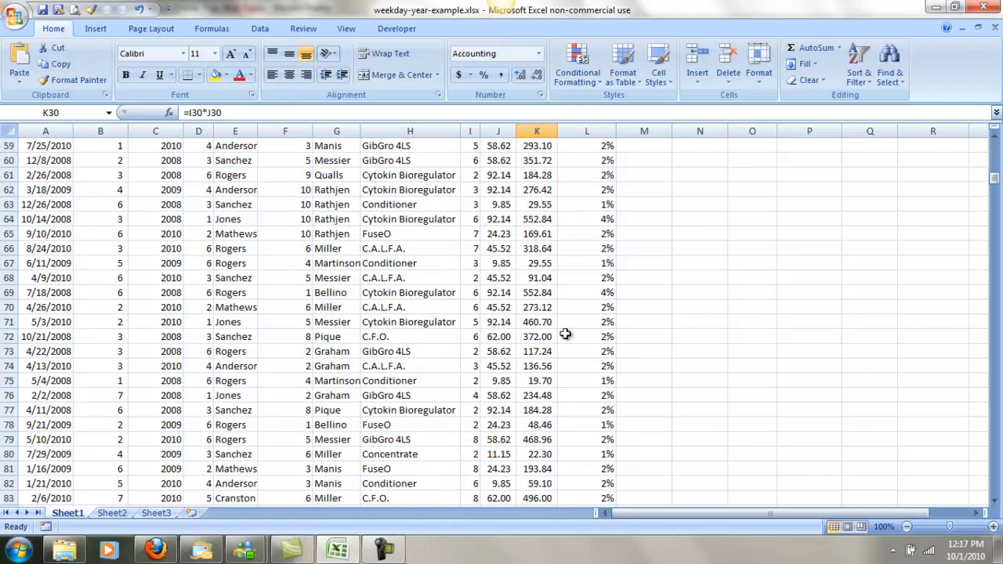
click(536, 219)
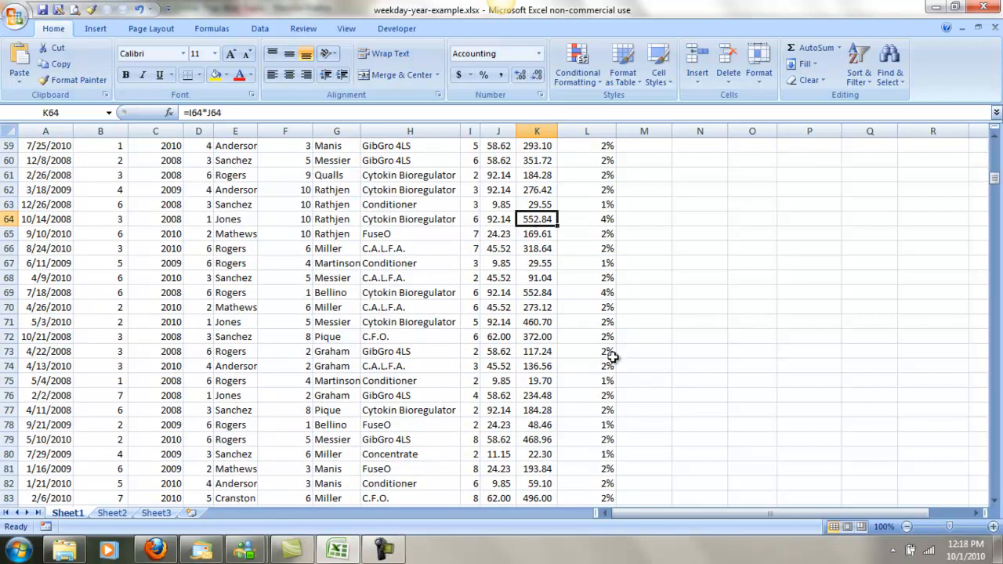
click(606, 223)
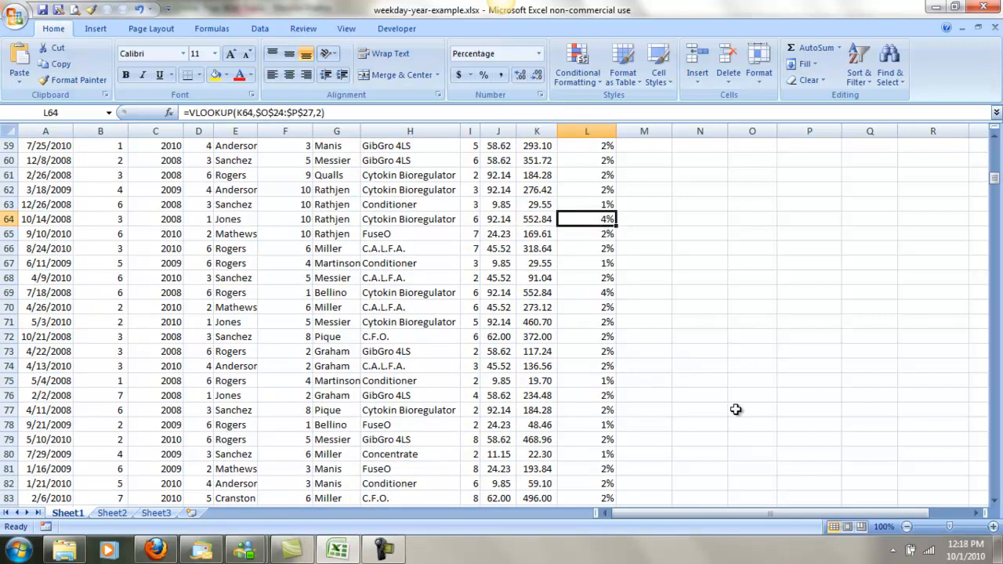
scroll(739, 404, up, 14)
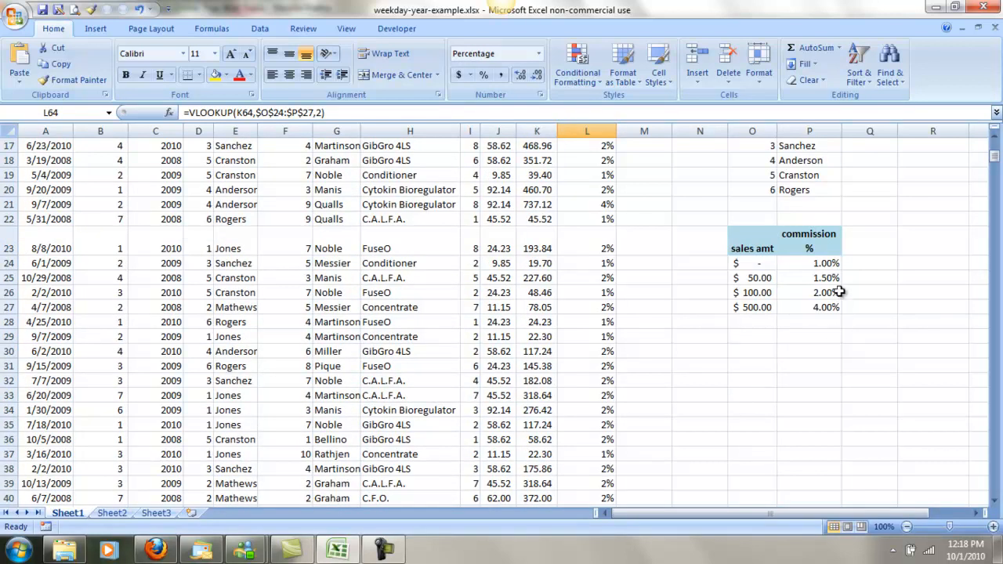
click(832, 307)
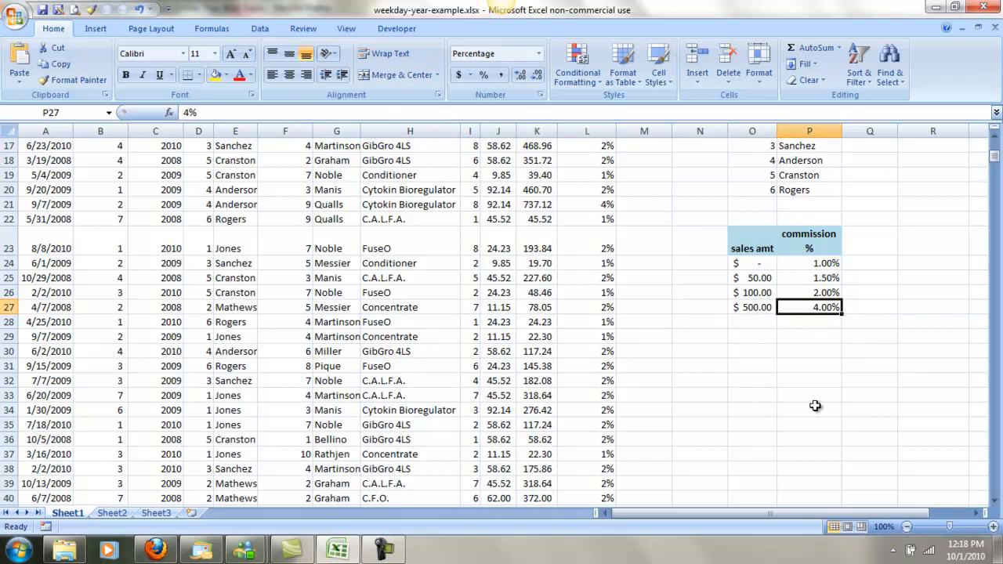
Add a "comments" heading in Q23 beside the commission table, with "get busy" in Q24 and "doing good" in Q25.
scroll(814, 406, up, 3)
click(889, 376)
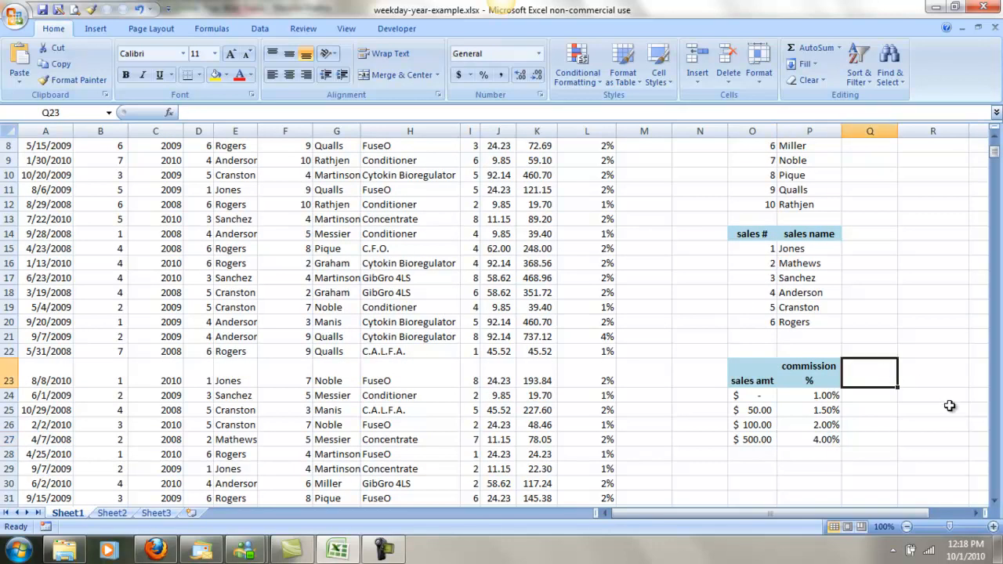
text(co)
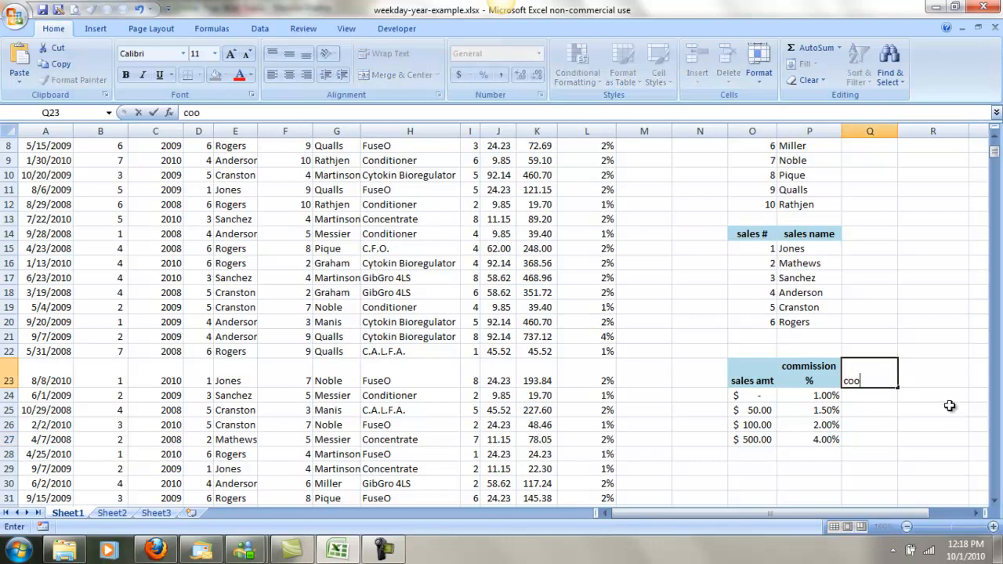
text(mments)
key(Return)
text(get busy)
key(Return)
text(doing good)
key(Return)
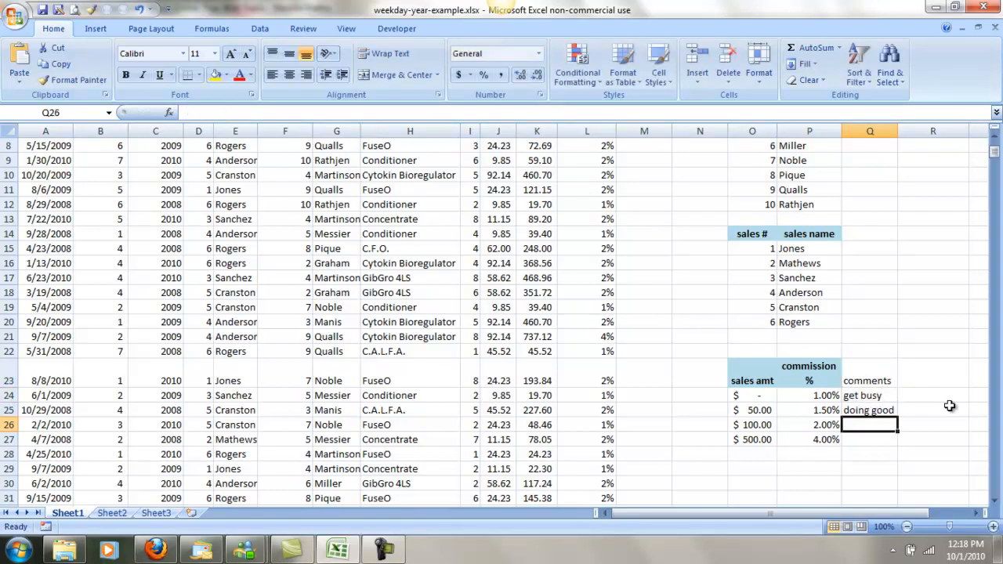
Enter the comments "doing better" in Q26 and "excellent" in Q27 for the two highest sales amounts.
text(d)
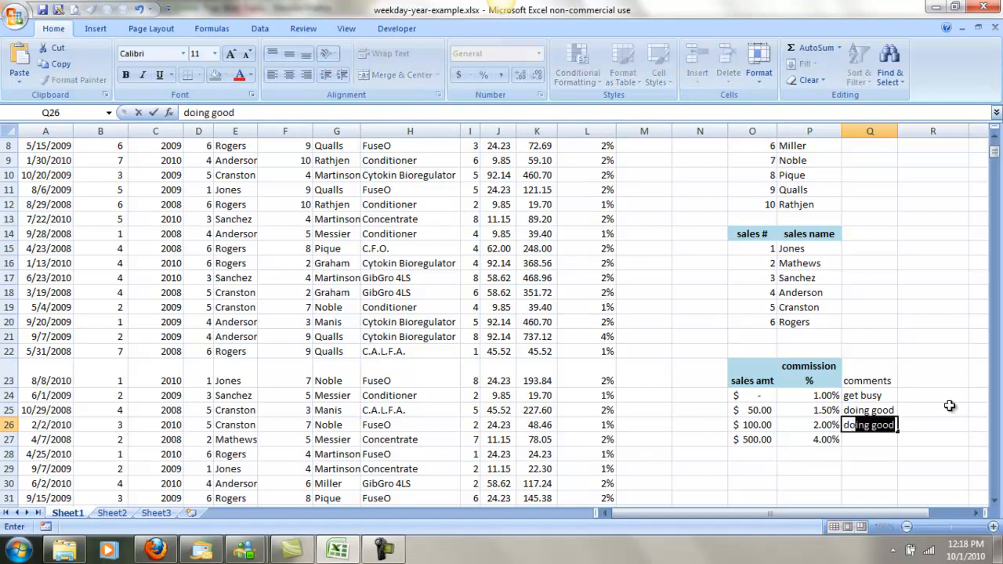
text(oing be)
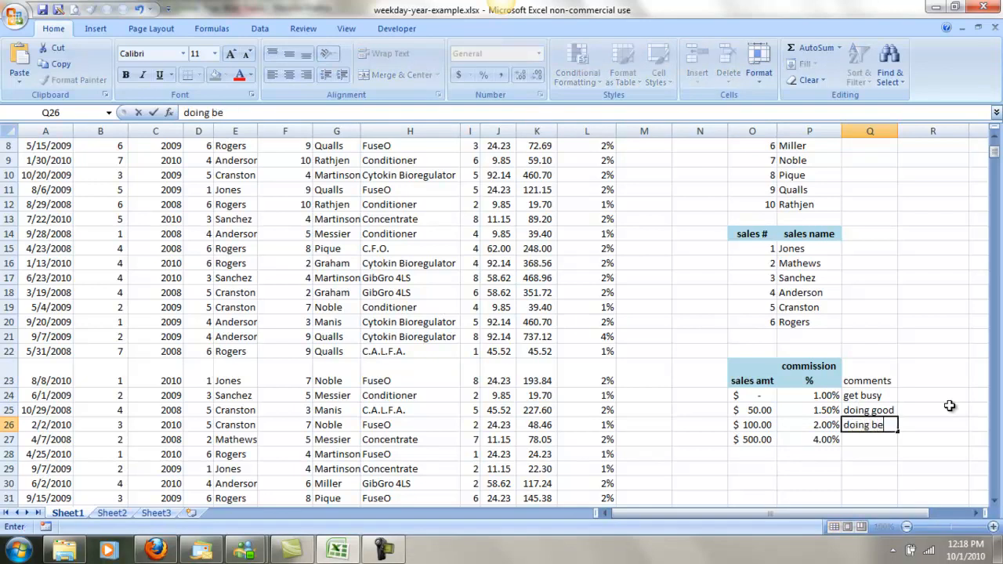
text(tter)
key(Return)
text(exce)
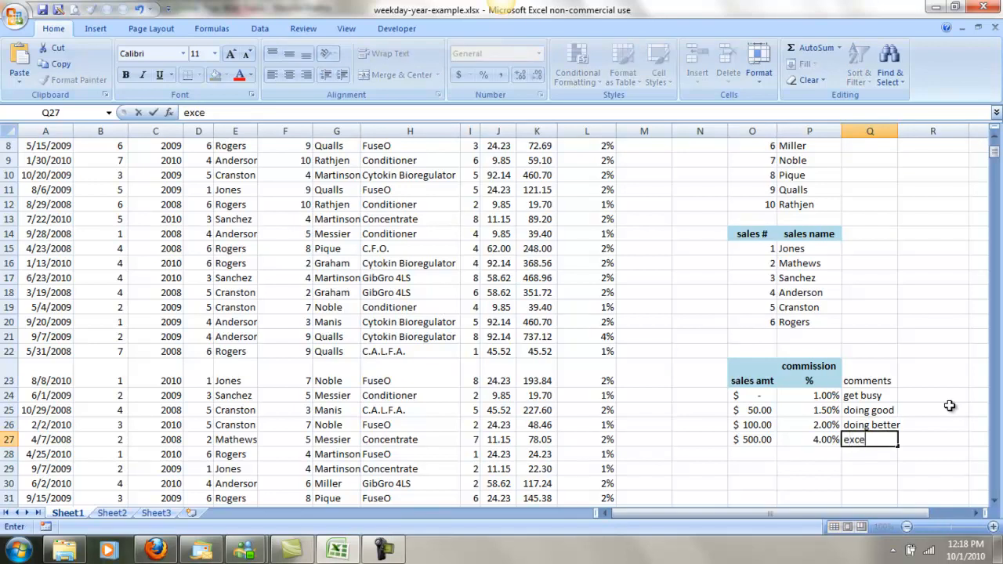
text(llent)
key(Return)
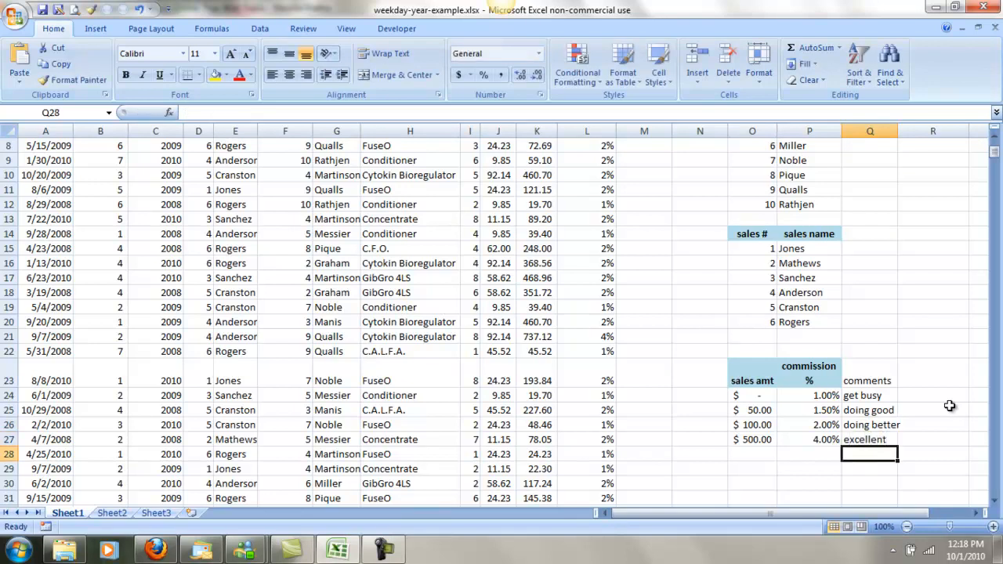
Insert a VLOOKUP function in M2, the first data cell of the Comment column.
scroll(631, 324, up, 3)
click(645, 188)
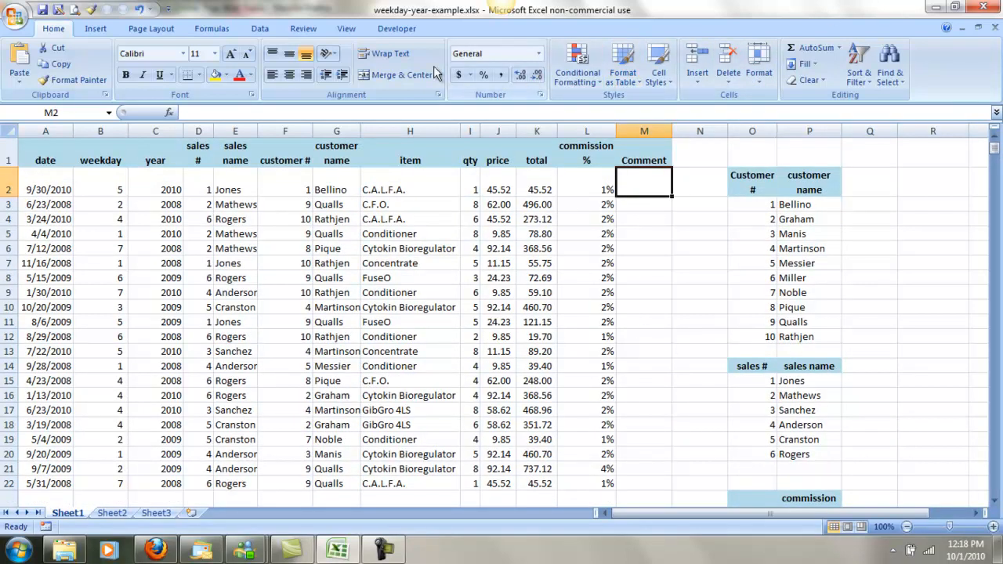
click(169, 114)
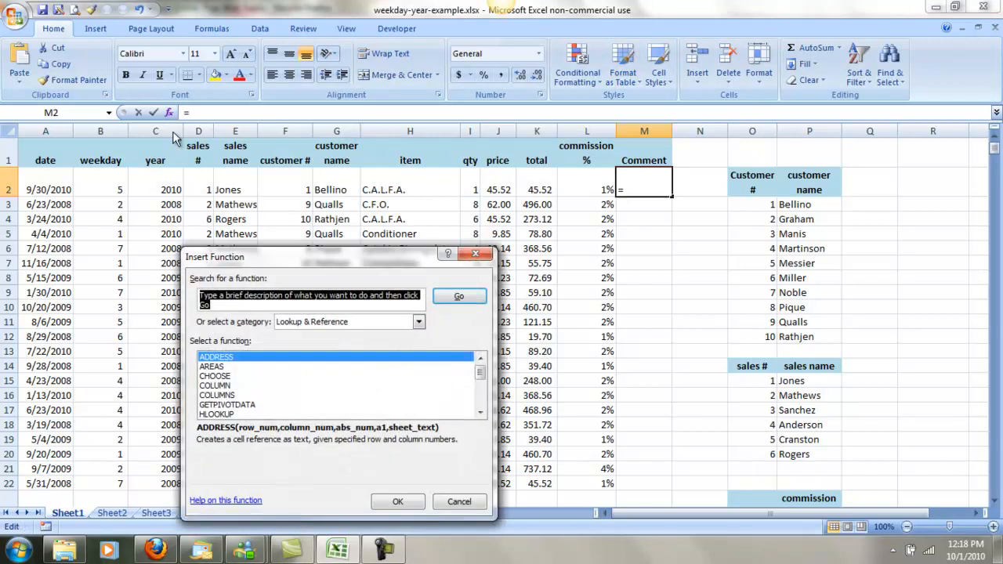
drag(485, 374, 481, 401)
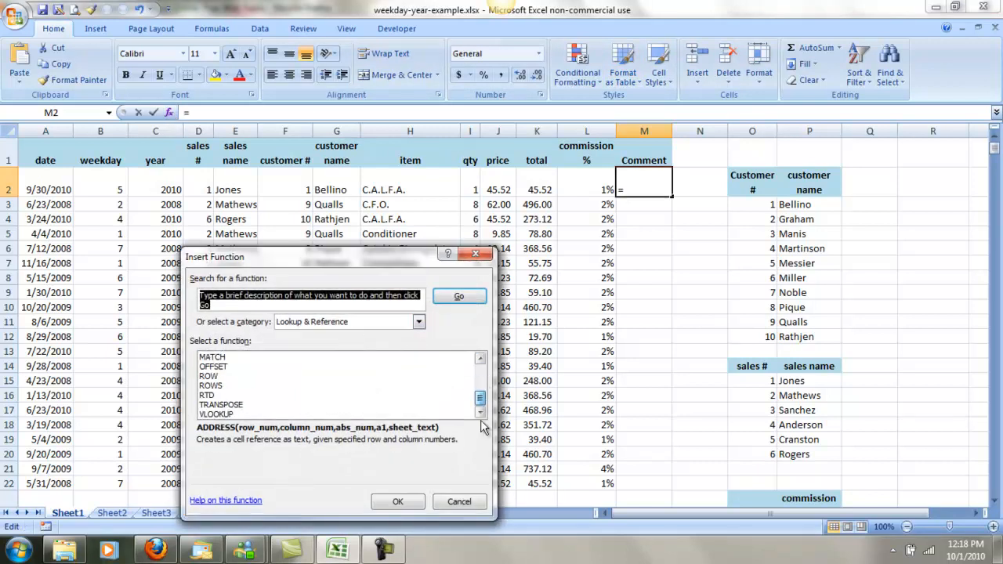
click(214, 415)
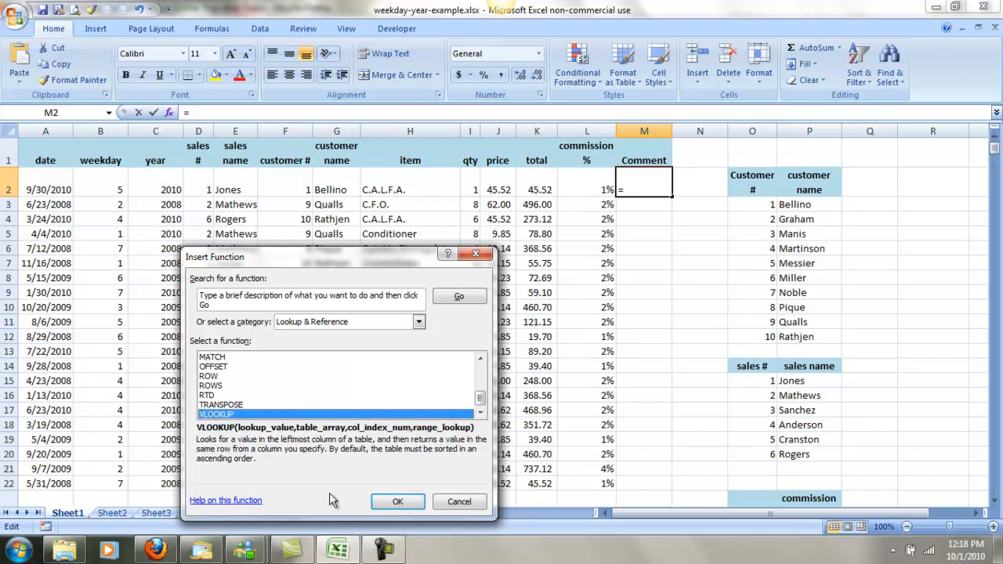
click(399, 501)
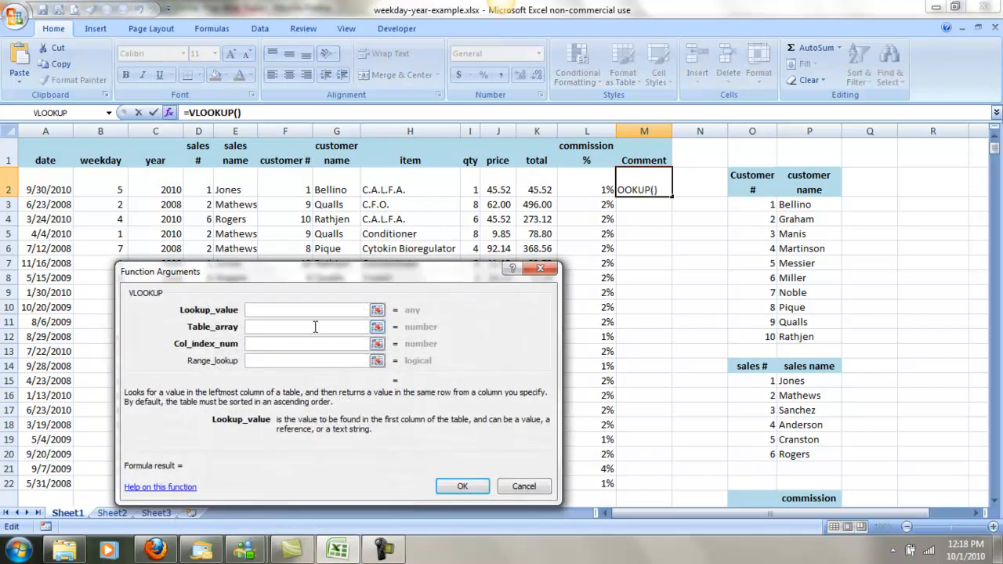
Set K2 as the VLOOKUP's lookup value and the absolute range $O$24:$Q$27 as its table array.
click(542, 190)
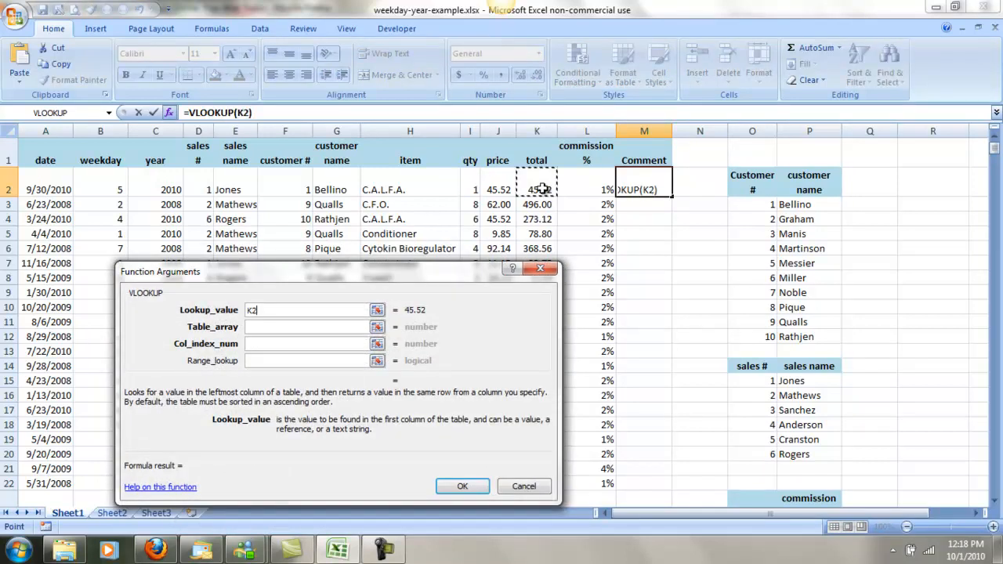
click(295, 327)
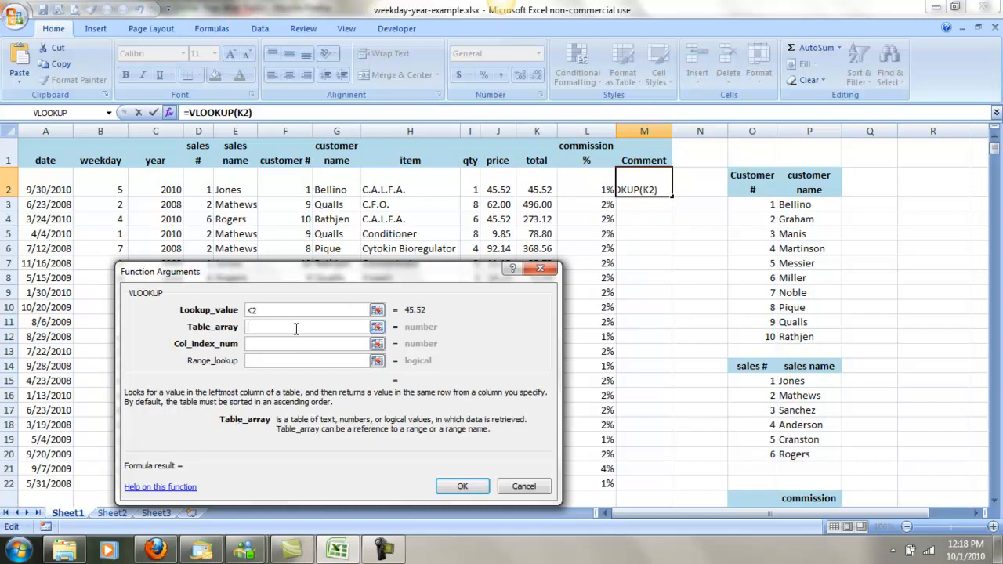
scroll(819, 461, down, 3)
click(748, 368)
drag(748, 368, 866, 413)
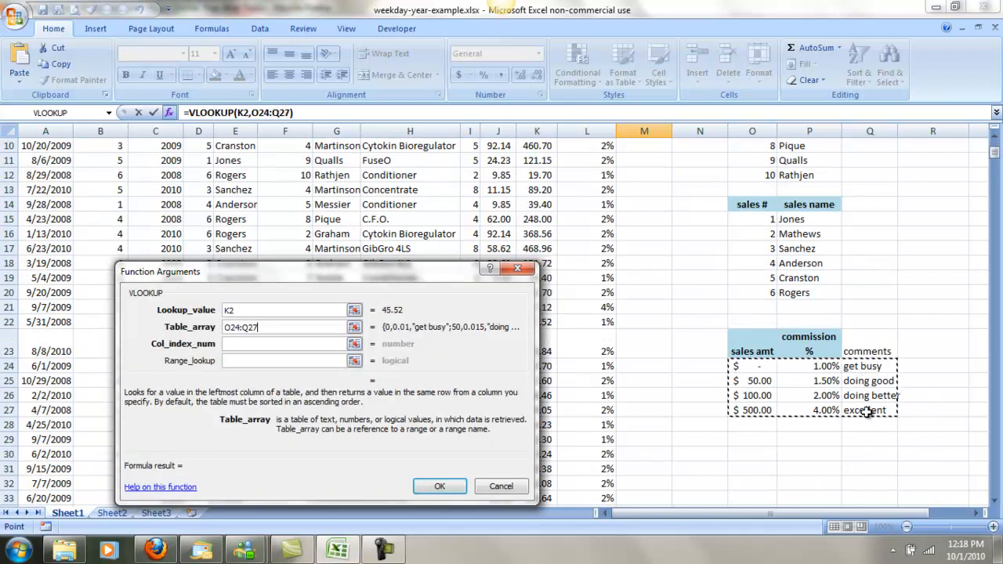
key(F4)
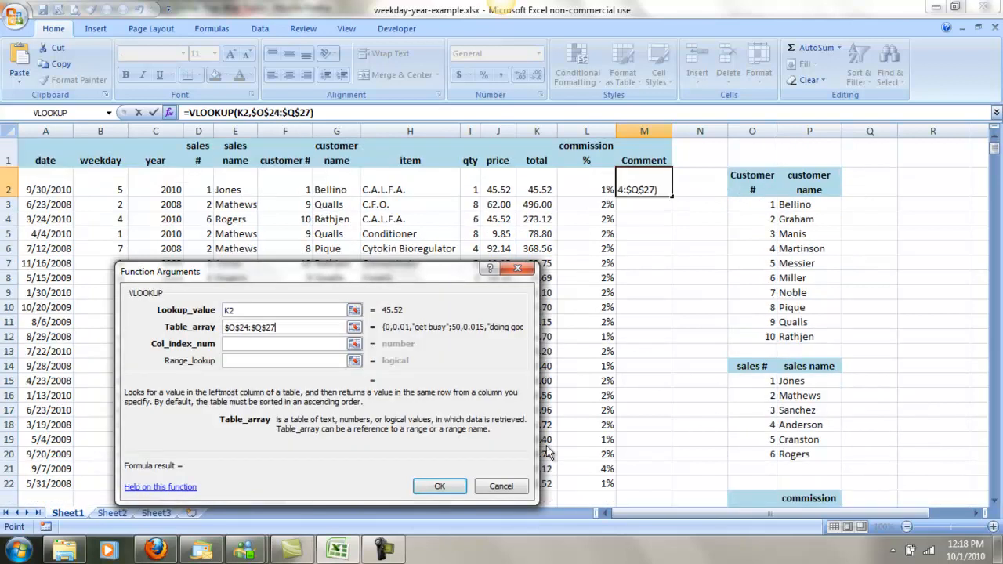
Set the VLOOKUP's column index number to 3 and accept the function in M2.
click(304, 346)
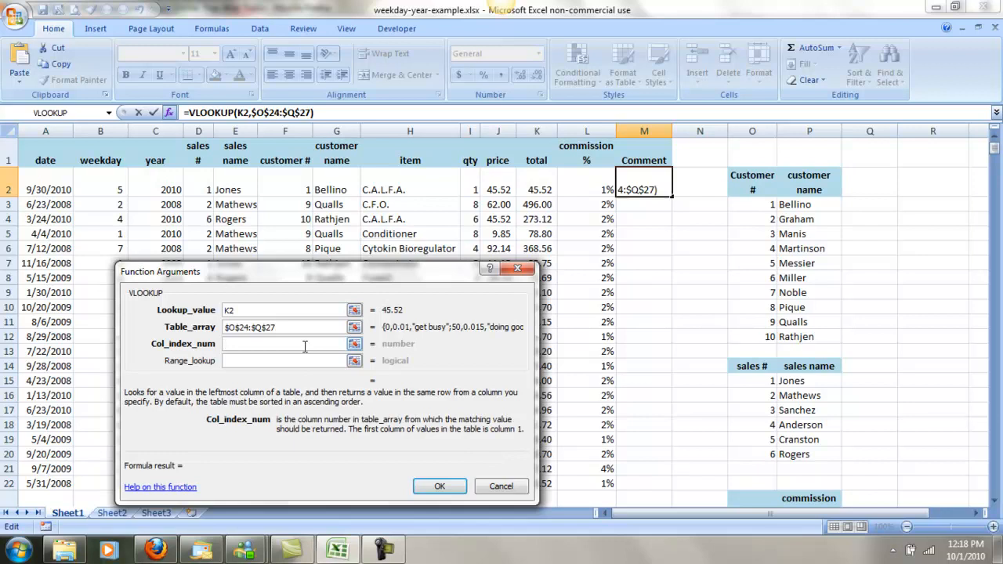
text(3)
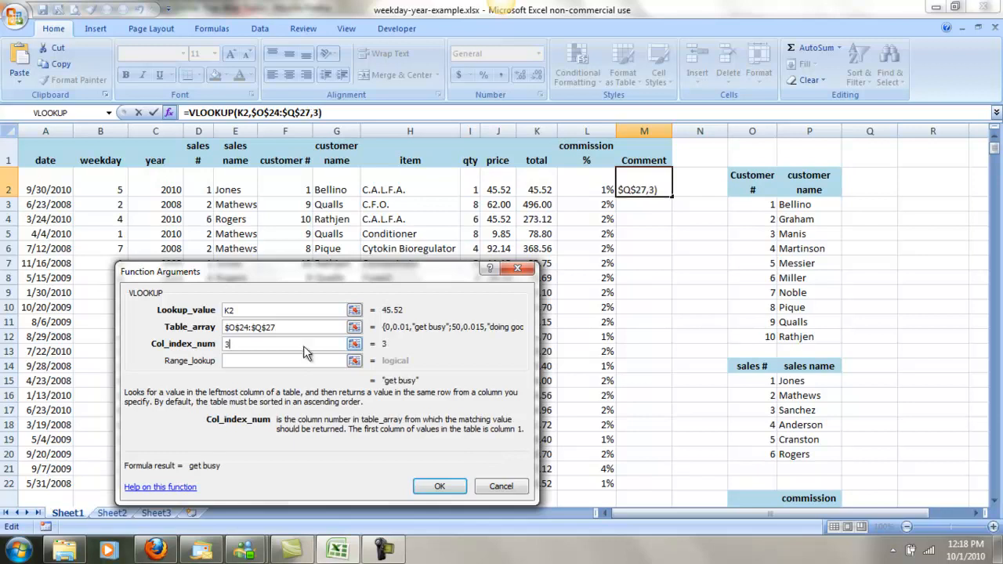
click(439, 486)
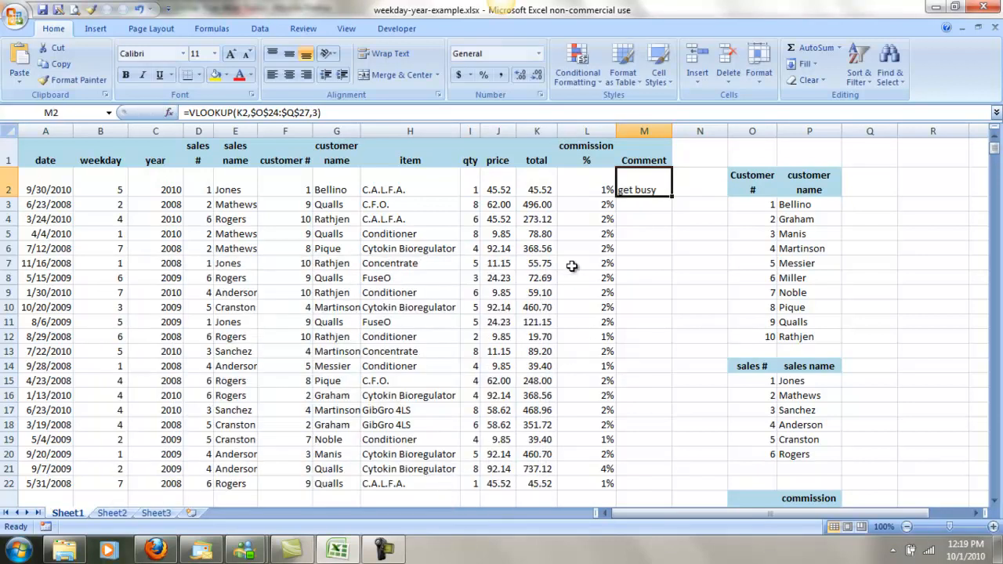
Fill the M2 formula down the whole Comment column and check a copied formula such as the one in M37.
double_click(674, 198)
scroll(672, 467, down, 6)
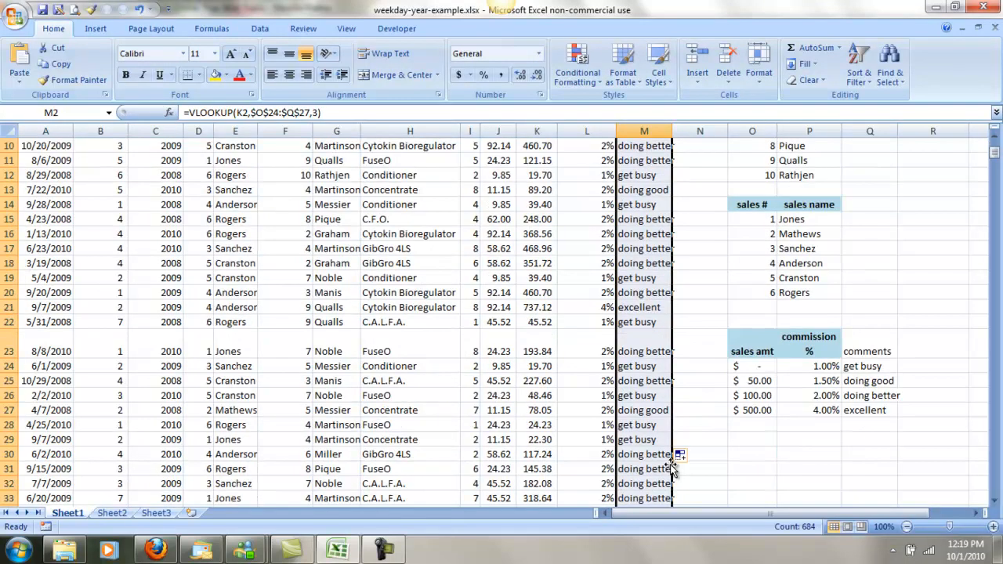
click(654, 426)
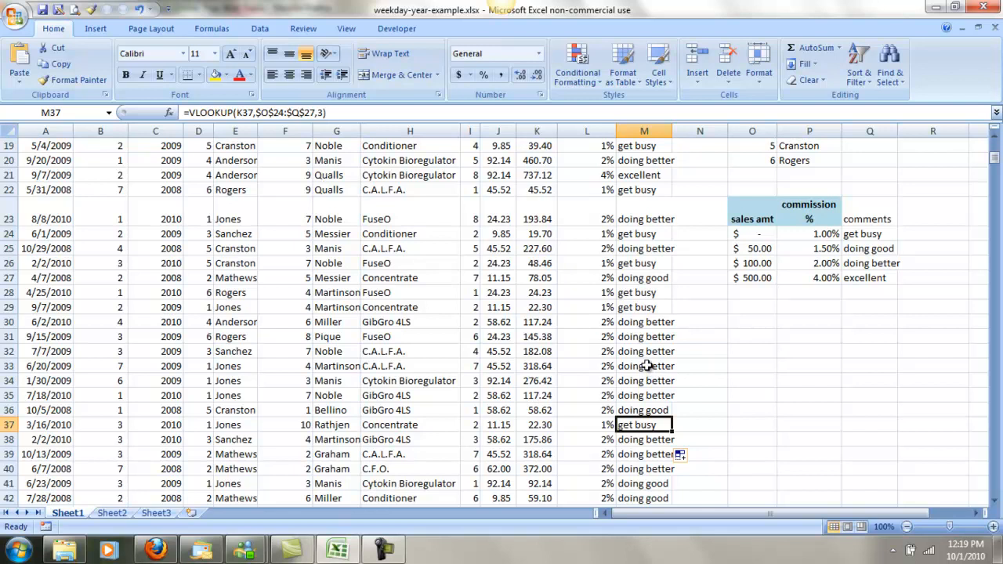
Insert a new column before the year column and give it the heading "day of week" in C1.
scroll(645, 366, up, 6)
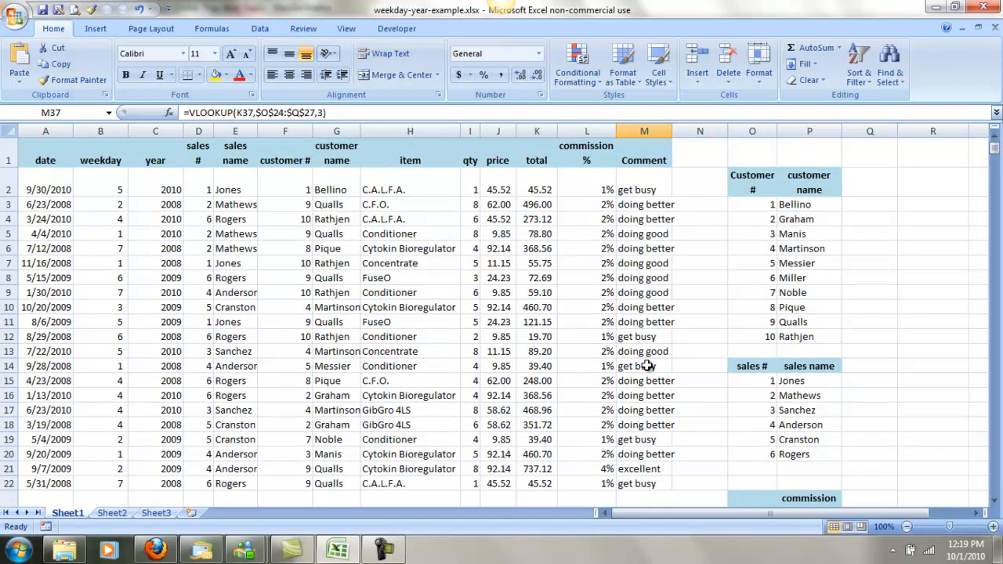
click(155, 131)
right_click(155, 131)
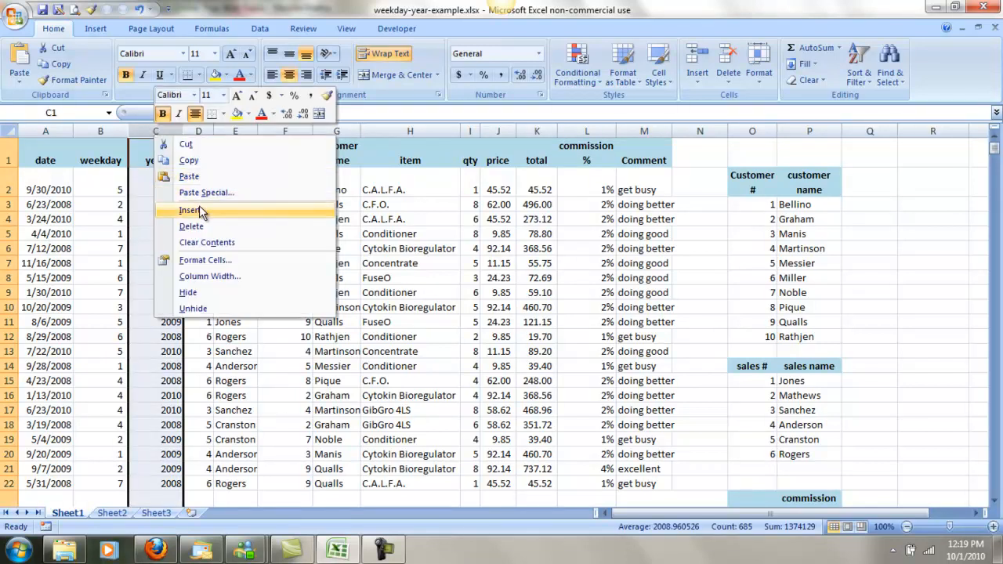
click(199, 210)
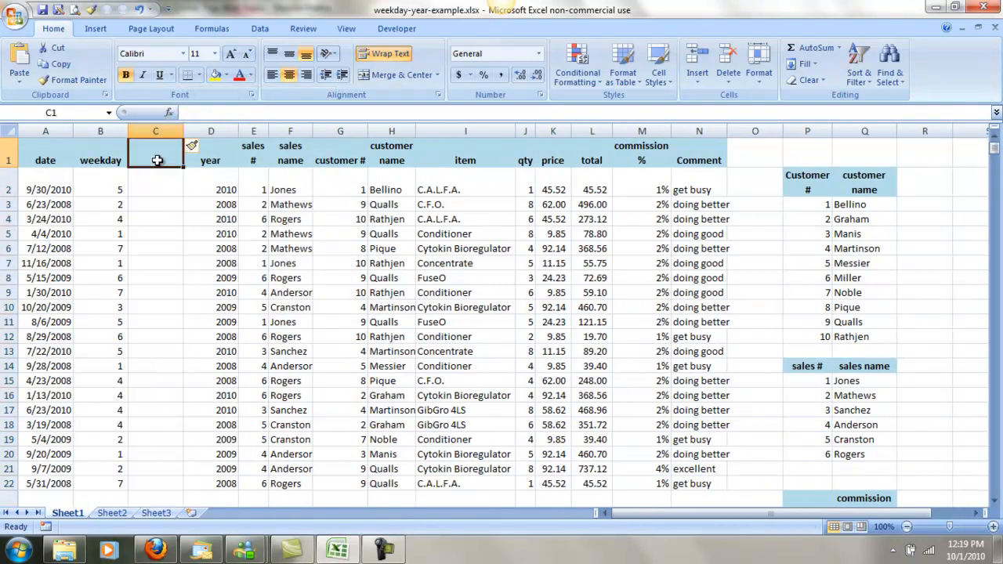
text(day of week)
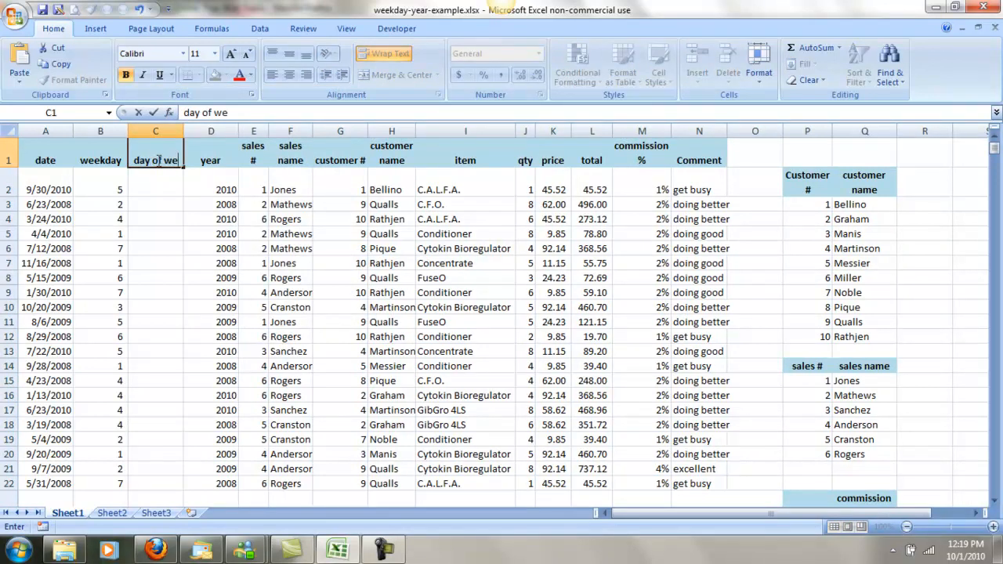
key(Return)
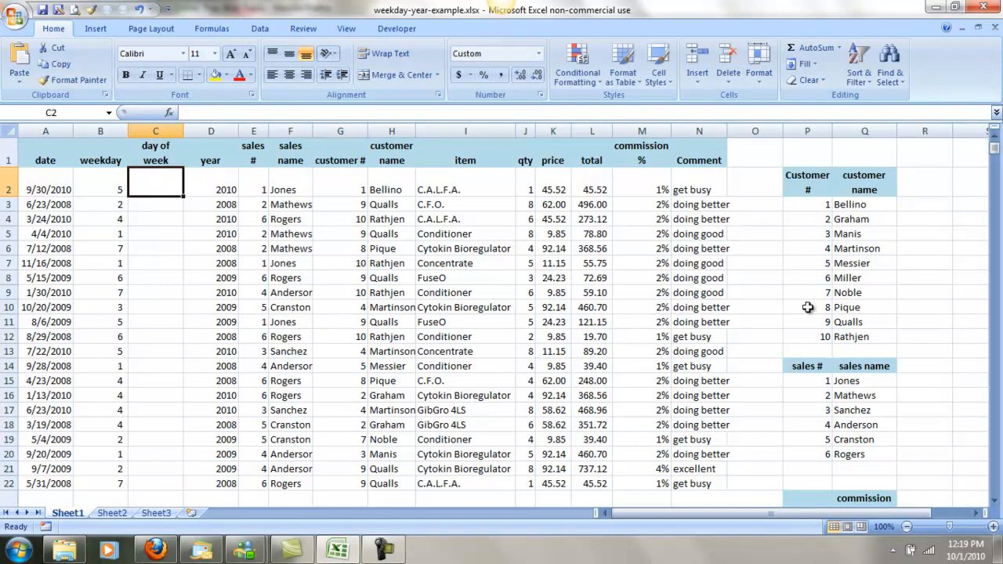
Enter the heading "day of week" in P29, below the commission table.
scroll(905, 344, down, 5)
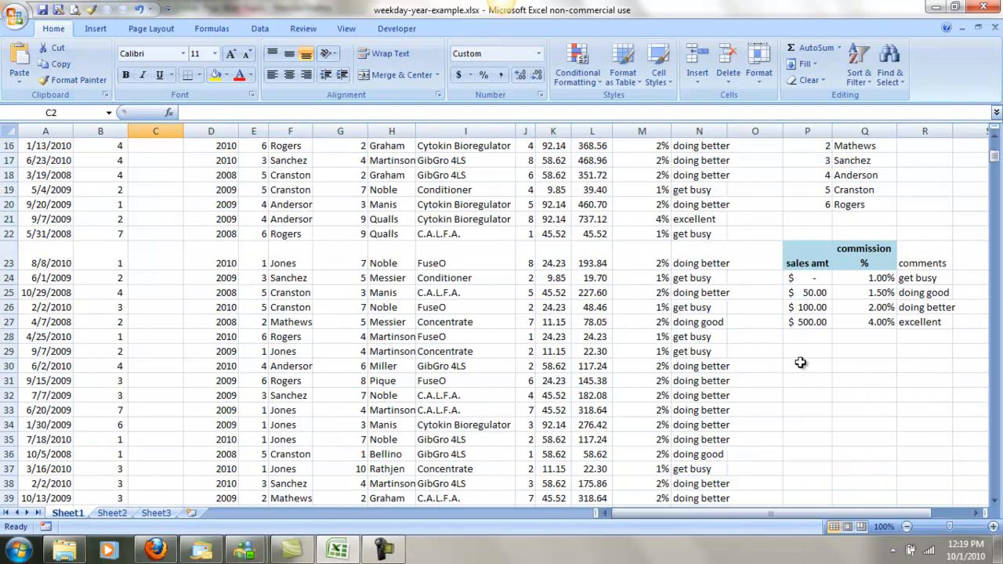
click(801, 349)
text(day)
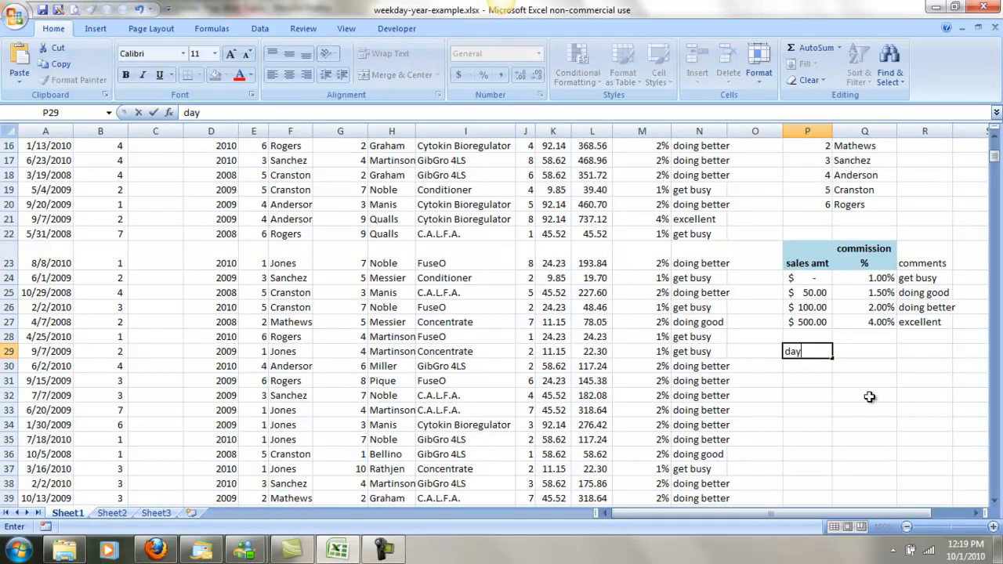
text( of week)
key(Return)
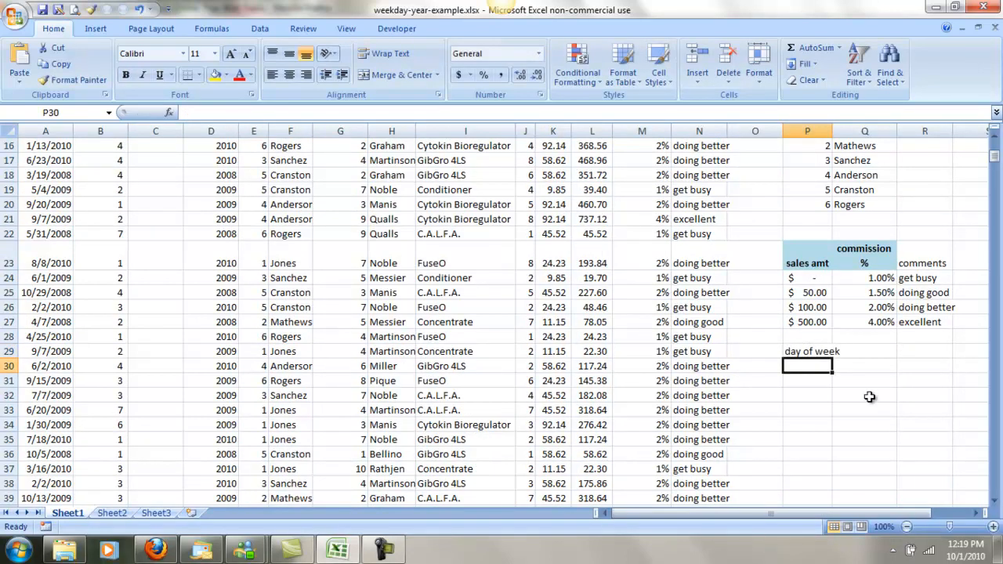
Enter 1 and 2 in P30:P31 and extend the series down to 7 in P36.
text(1)
key(Return)
text(2)
key(Return)
key(Up)
key(Up)
key(shift+Down)
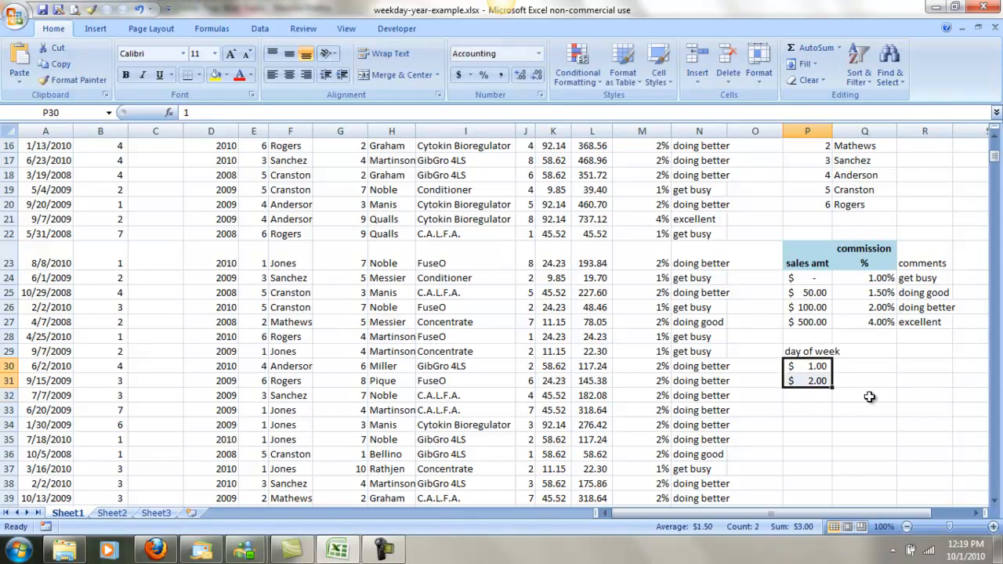
drag(833, 389, 832, 461)
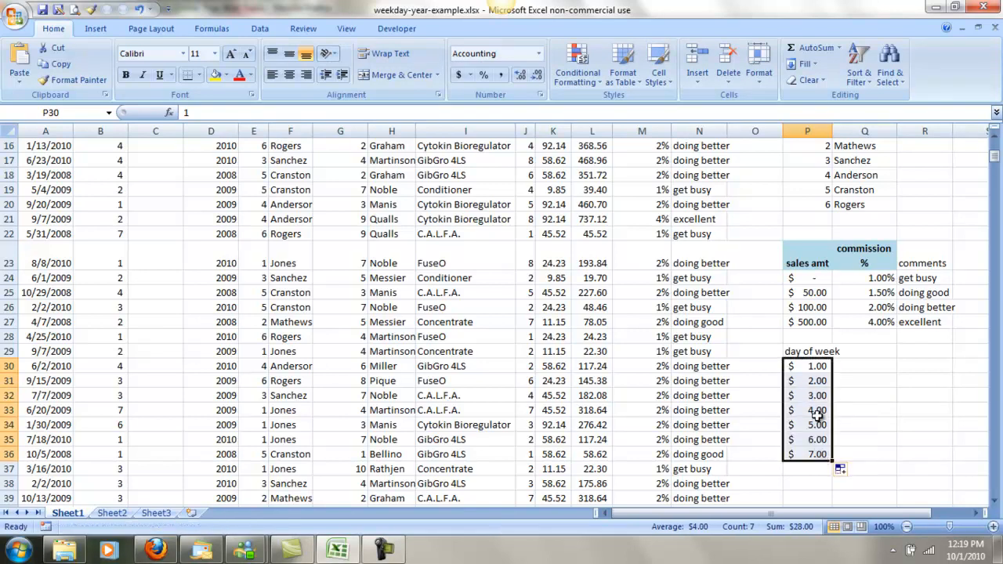
Change the number format of the day numbers in P30:P36 to General.
right_click(817, 370)
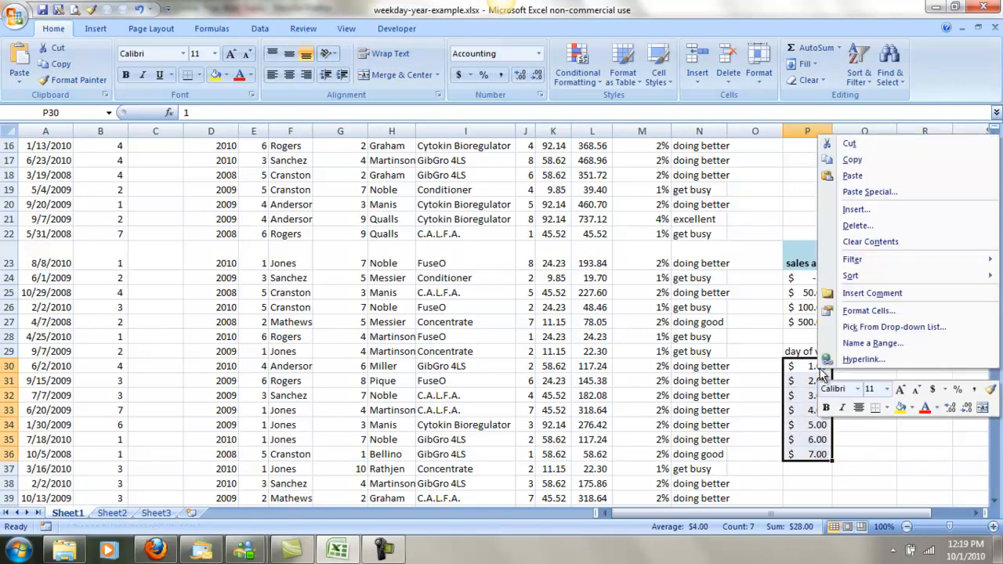
click(866, 310)
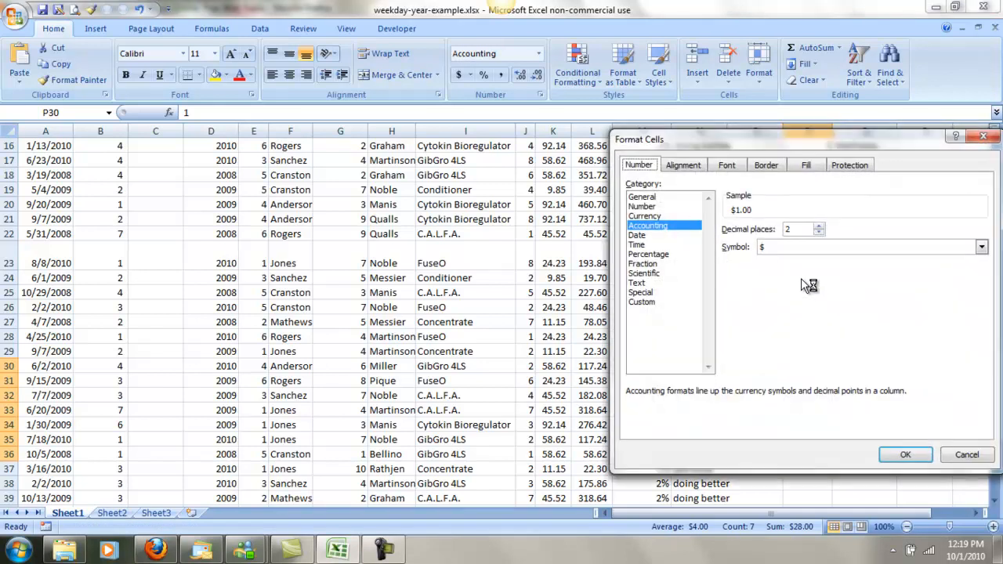
click(646, 196)
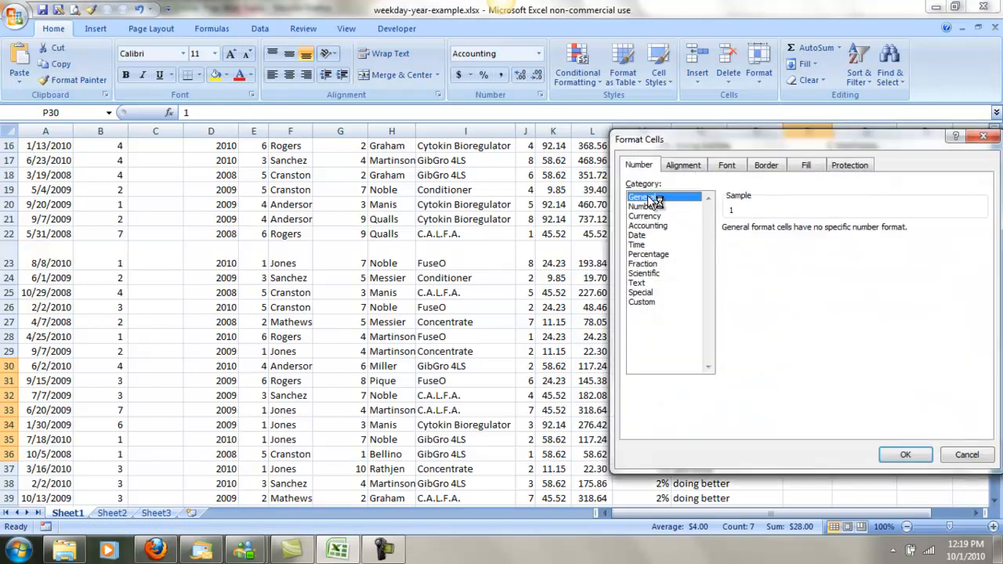
click(907, 459)
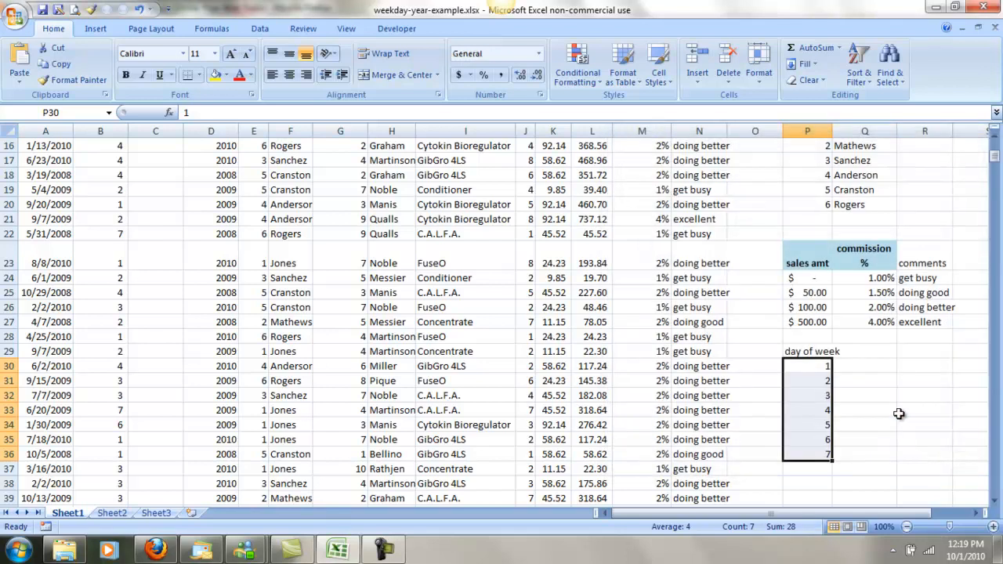
Enter Sunday and Monday in Q30:Q31 and extend the day names down to Saturday in Q36.
click(863, 366)
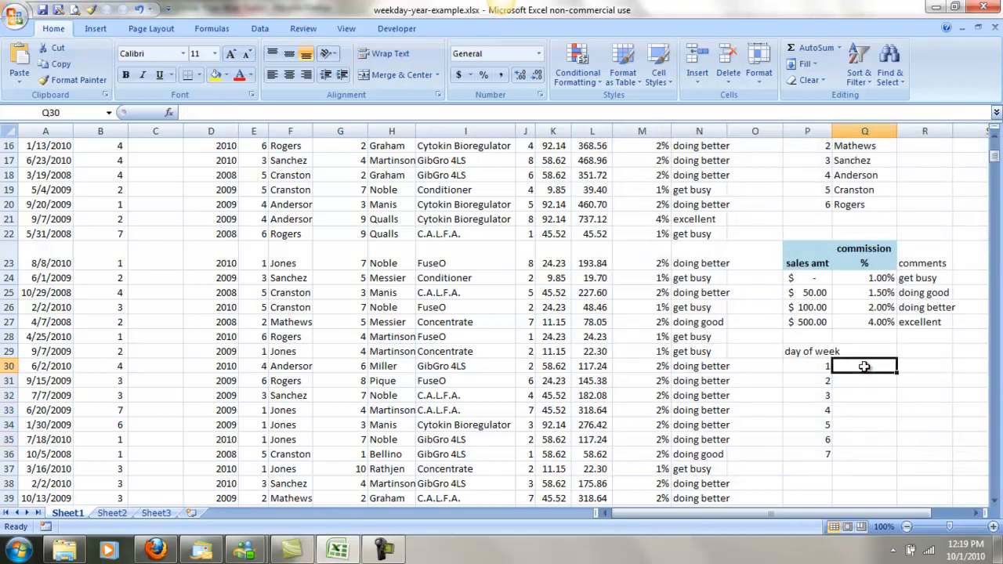
text(Sunday)
key(Return)
text(Monday)
key(Return)
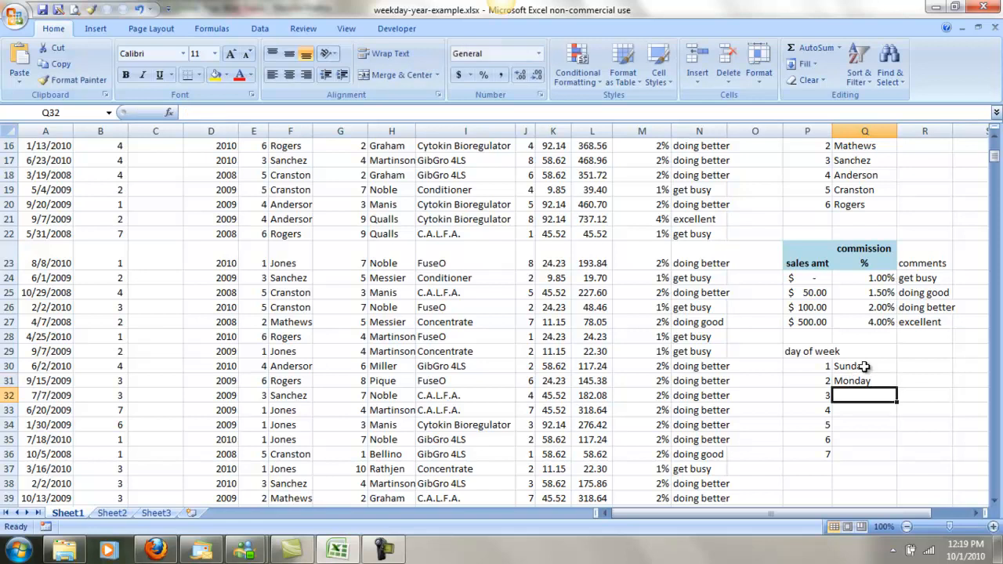
drag(863, 367, 862, 381)
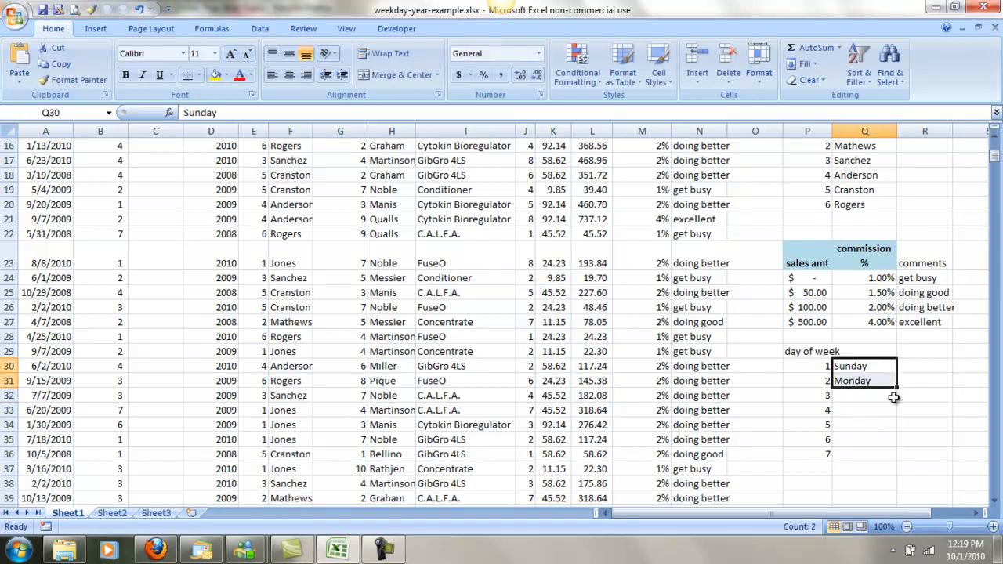
drag(896, 388, 889, 458)
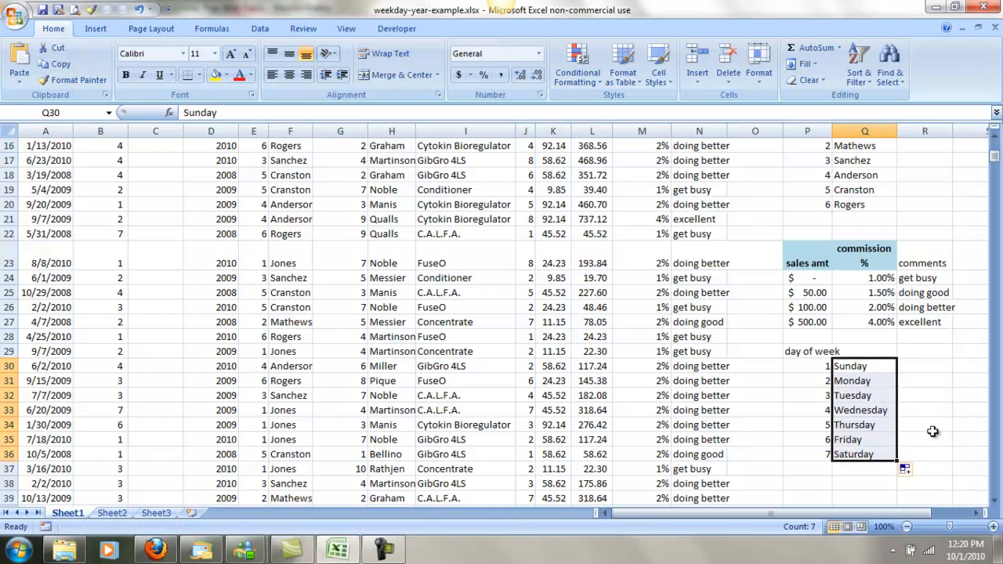
scroll(932, 429, up, 5)
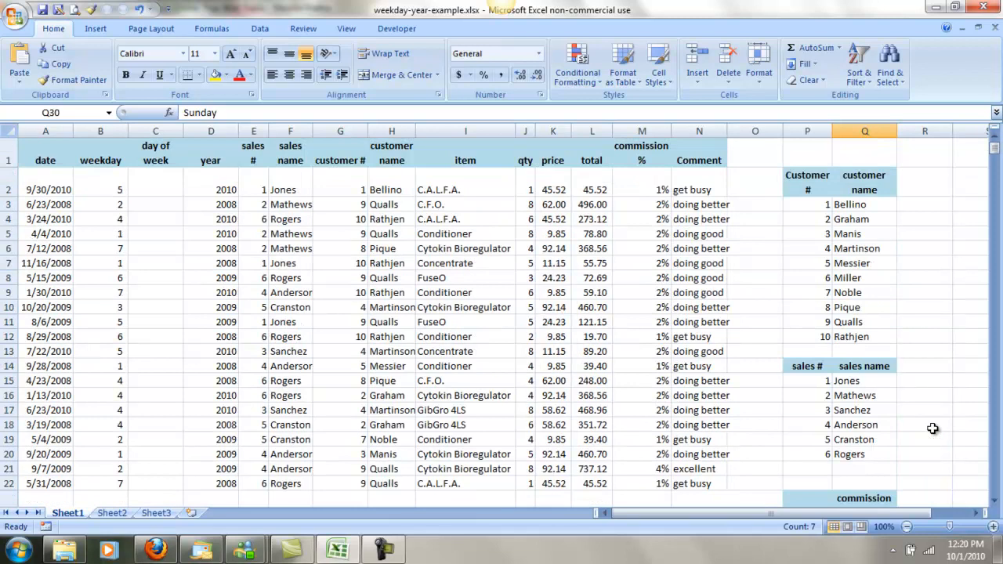
click(150, 191)
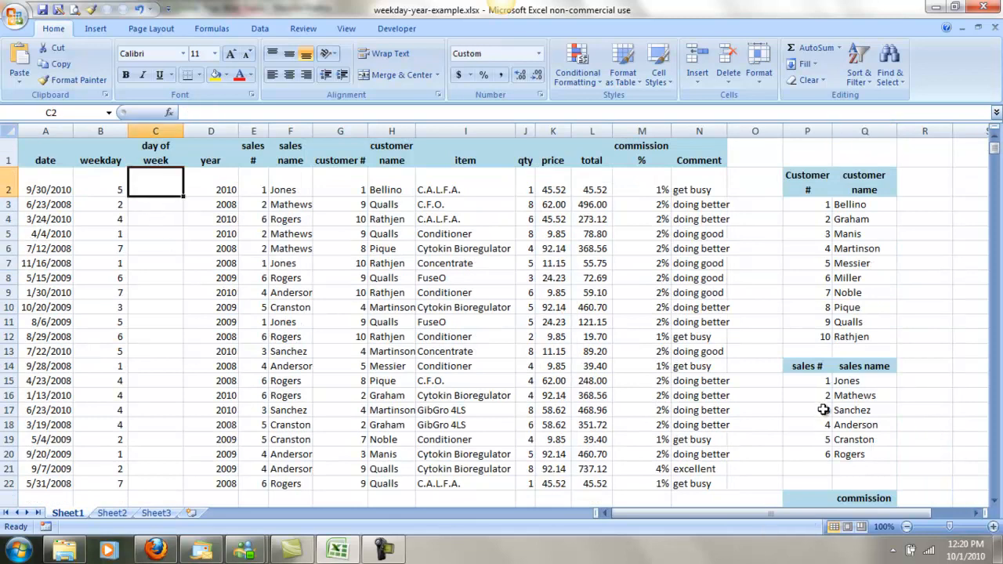
scroll(822, 409, down, 6)
drag(811, 321, 810, 408)
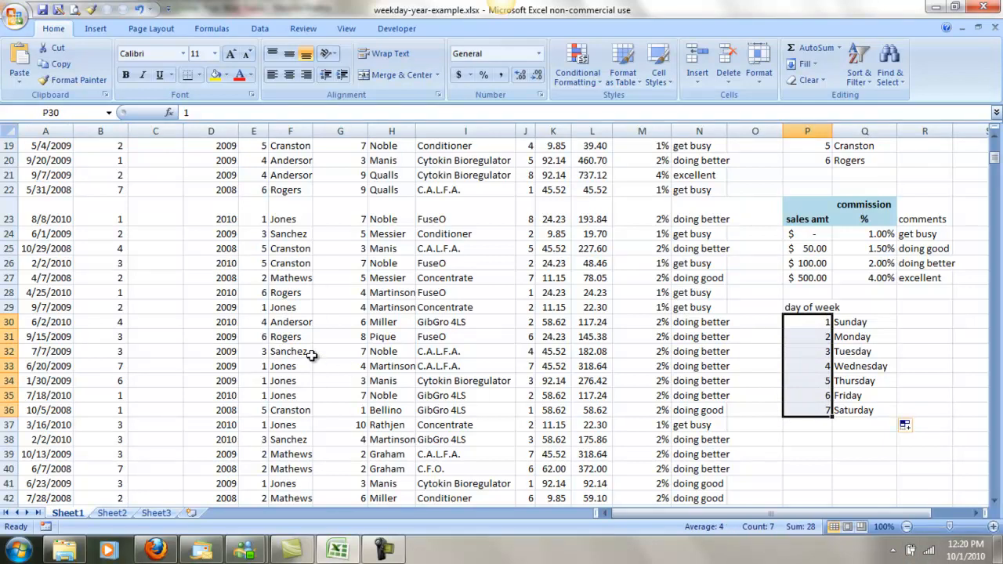
Start a VLOOKUP formula in C2 of the day of week column with weekday cell B2 as the lookup value.
scroll(316, 352, up, 6)
click(145, 178)
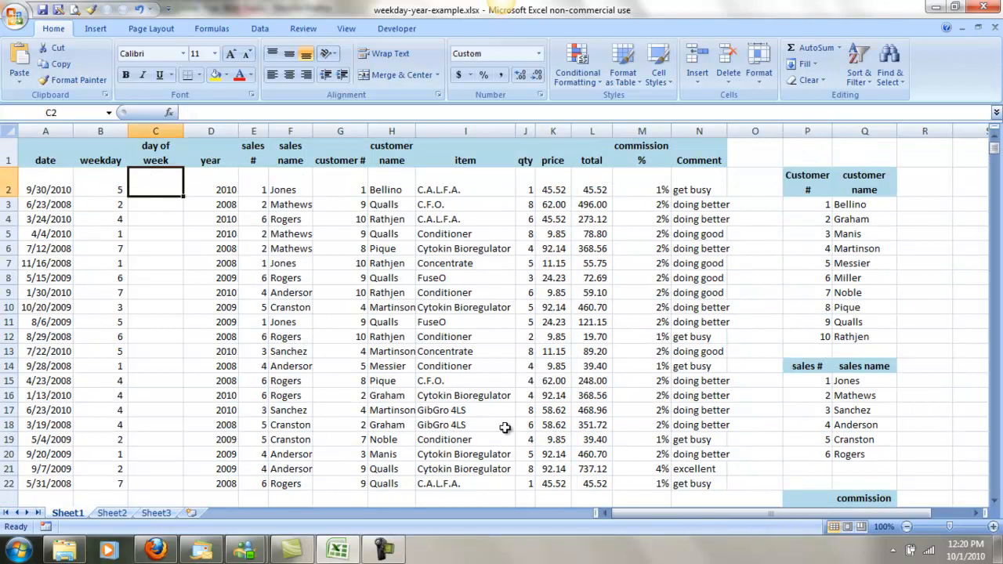
text(=vlo)
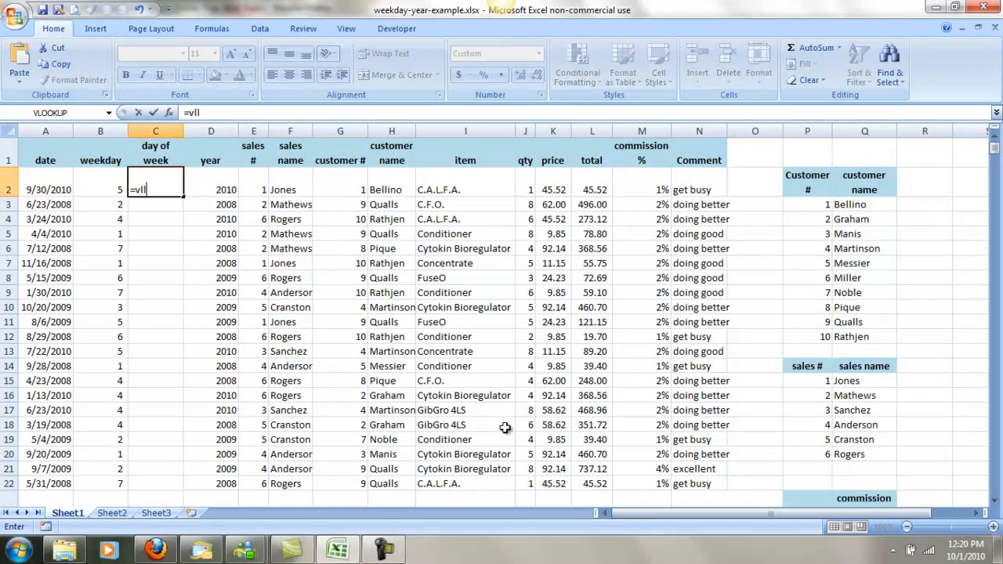
text(okup)
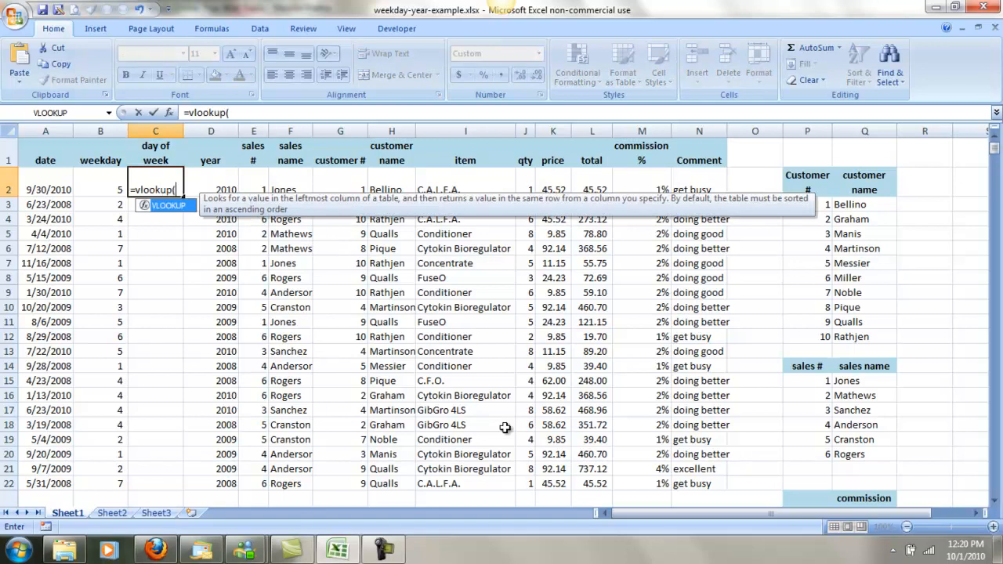
text(()
click(113, 192)
text(,)
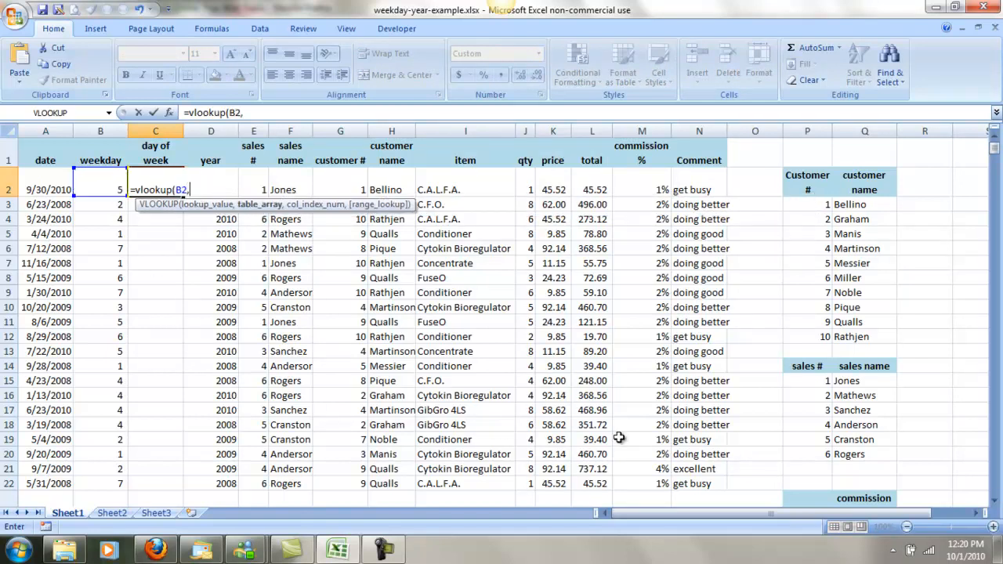
Complete the C2 VLOOKUP with the absolute table range $P$30:$Q$36 and column index 2.
click(993, 500)
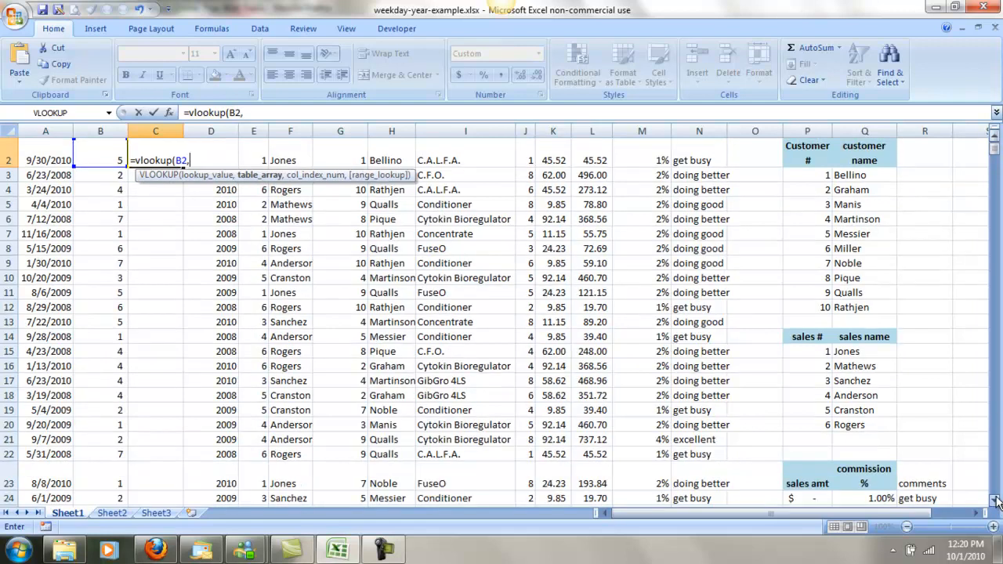
click(994, 501)
click(994, 500)
click(994, 501)
click(994, 501)
click(994, 501)
drag(808, 412, 866, 485)
key(F4)
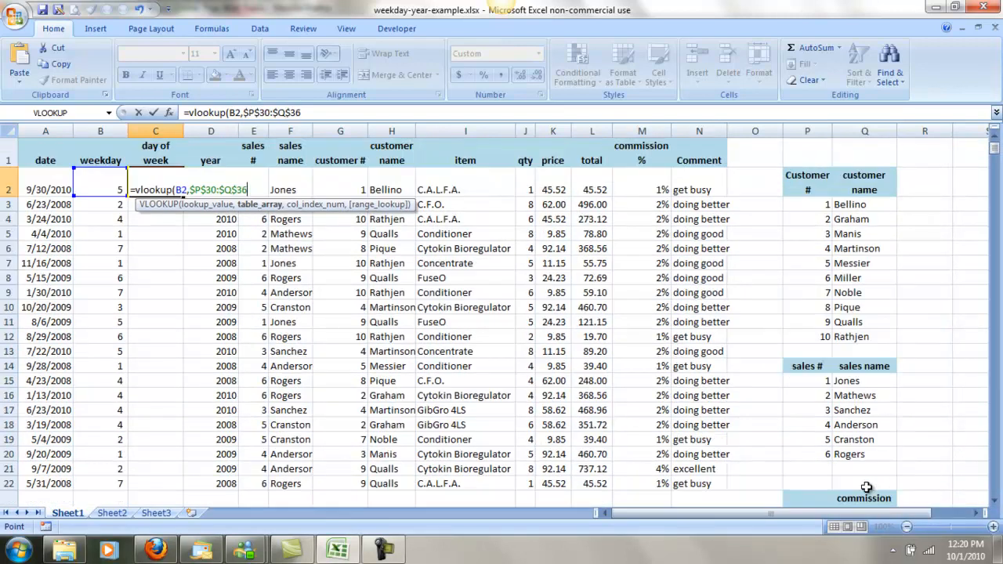
text(,)
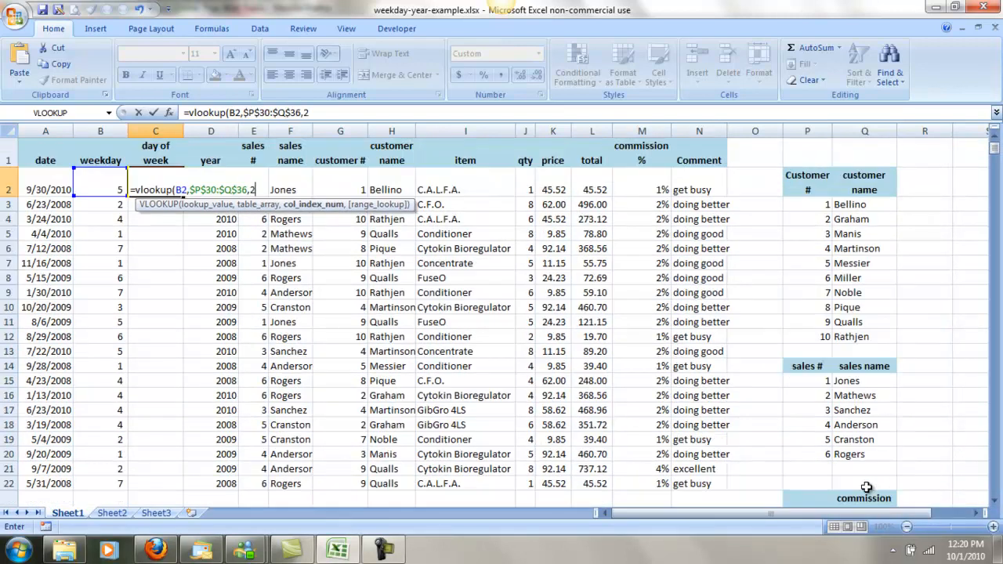
text(2))
key(Return)
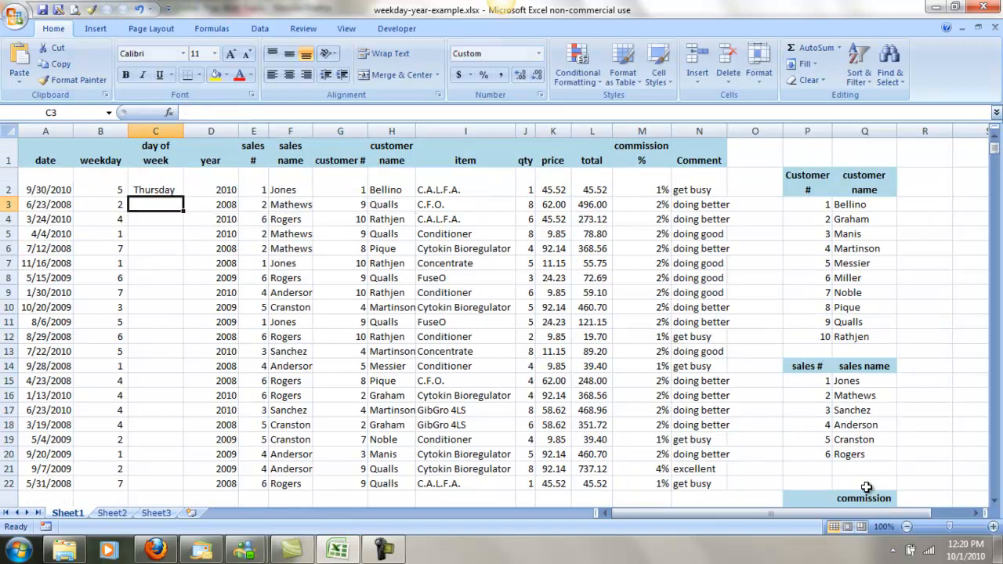
Fill the VLOOKUP formula from C2 down the whole day of week column and check a few of the filled cells.
click(168, 192)
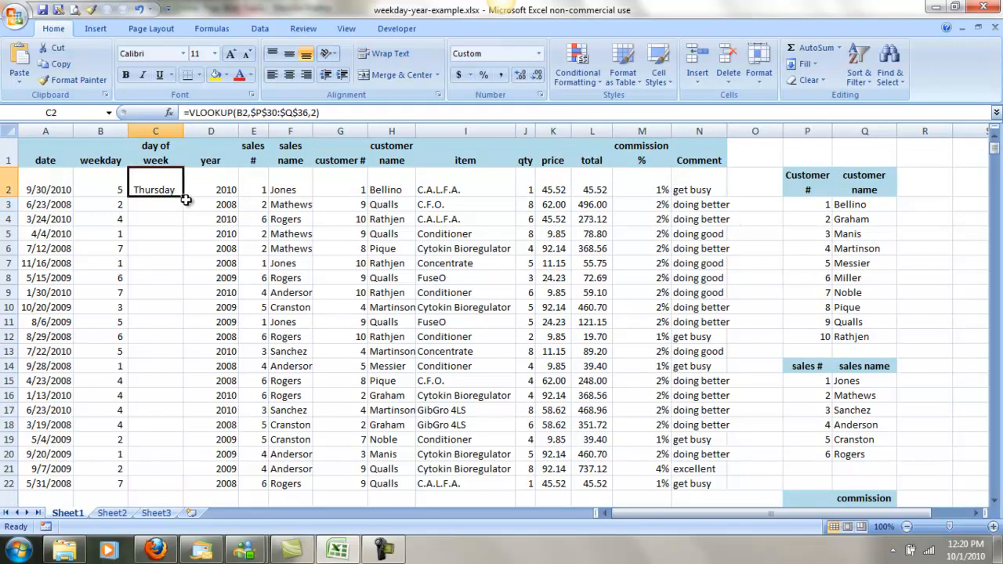
double_click(184, 197)
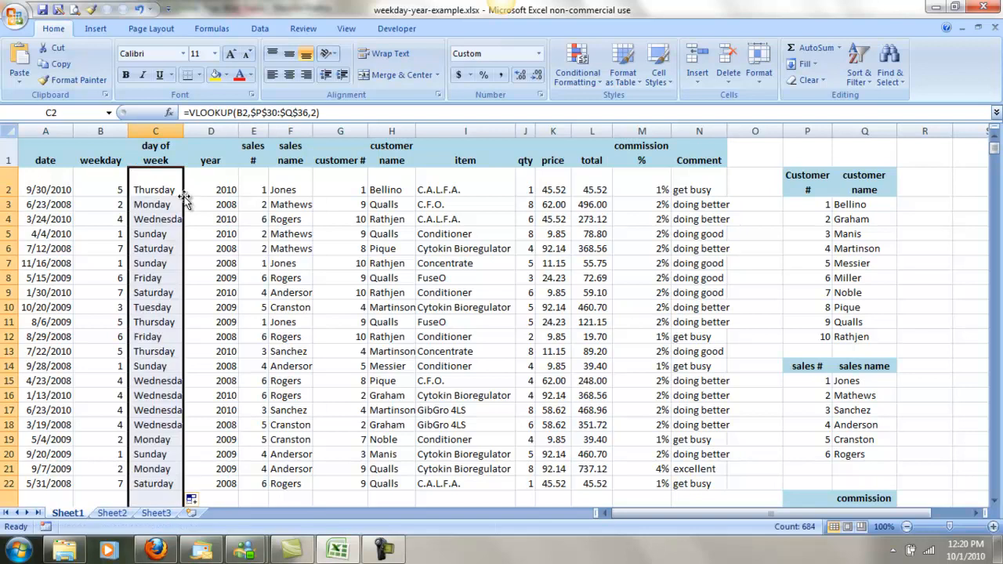
click(149, 234)
click(139, 293)
Sort the day of week lookup table P30:Q36 alphabetically by day name, A to Z.
scroll(399, 267, down, 3)
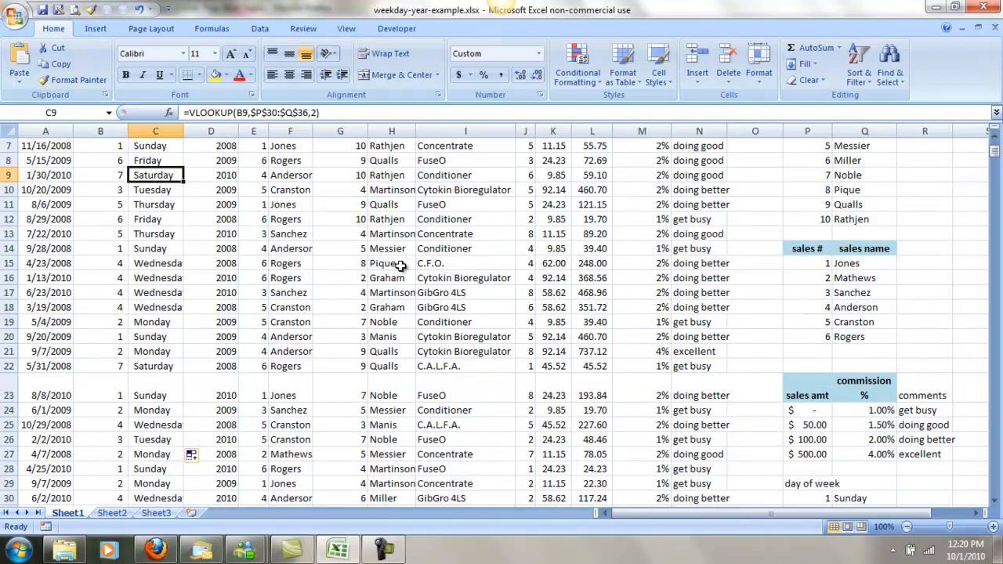
scroll(404, 267, down, 2)
scroll(405, 267, down, 3)
scroll(404, 266, up, 5)
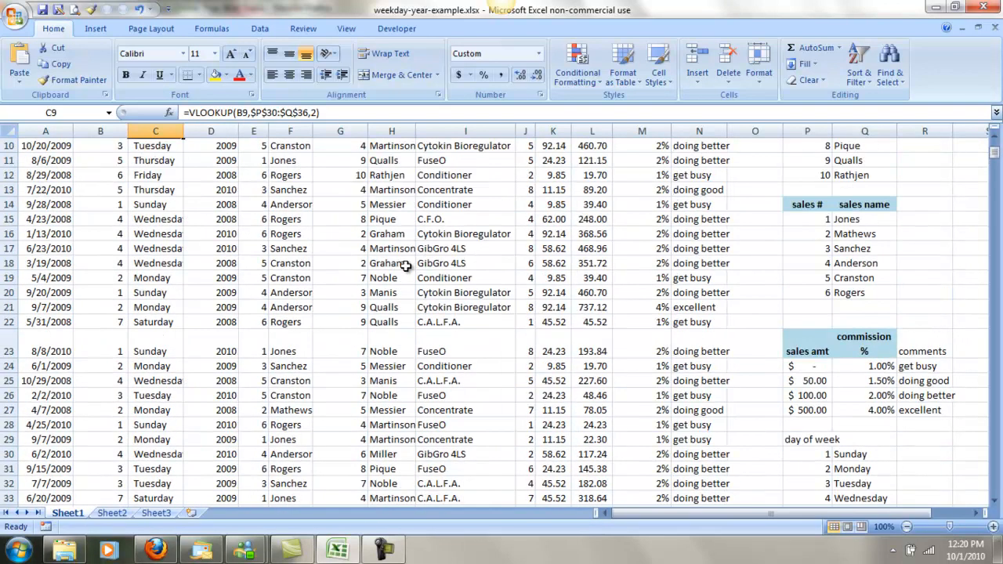
scroll(407, 266, down, 2)
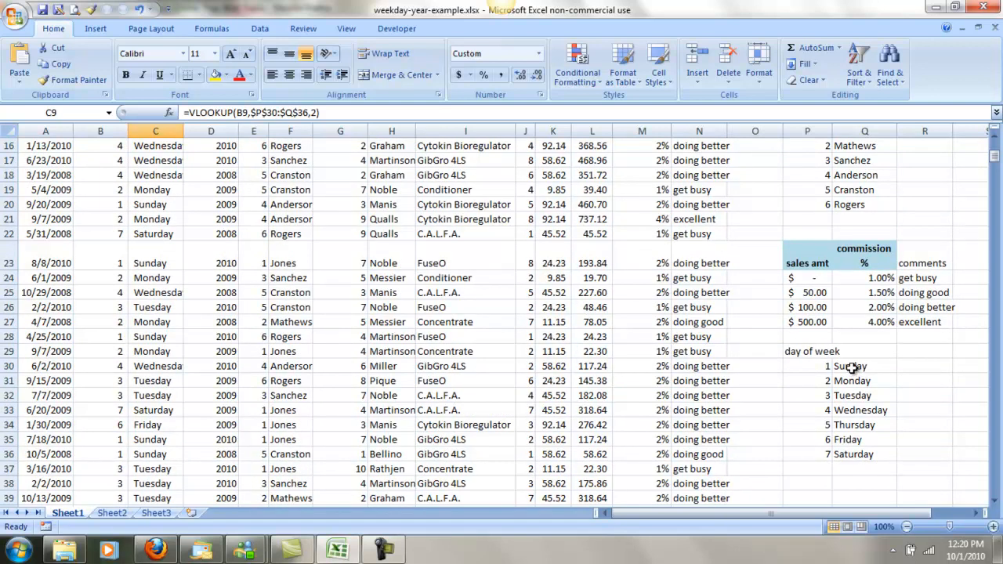
drag(851, 367, 821, 454)
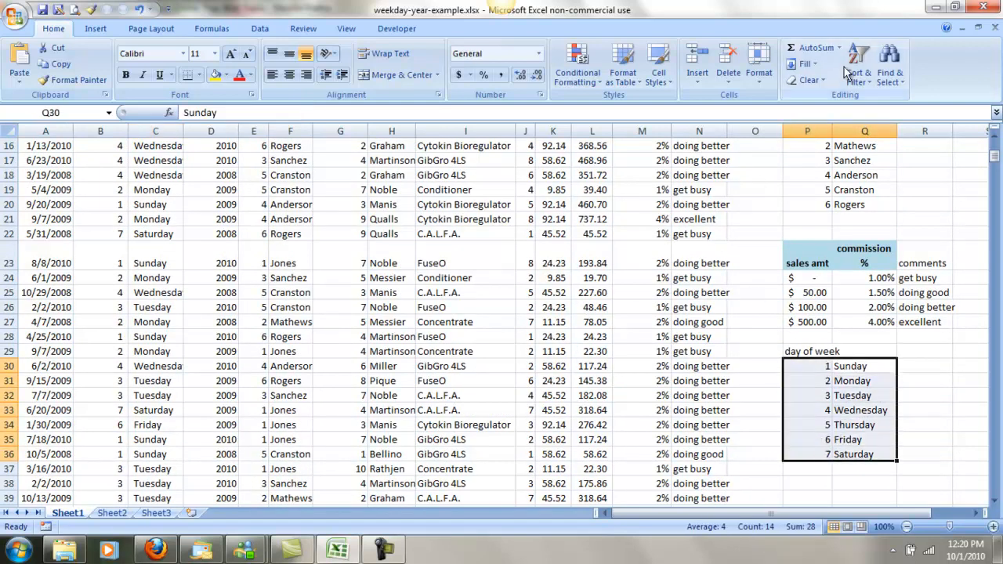
click(866, 76)
click(883, 96)
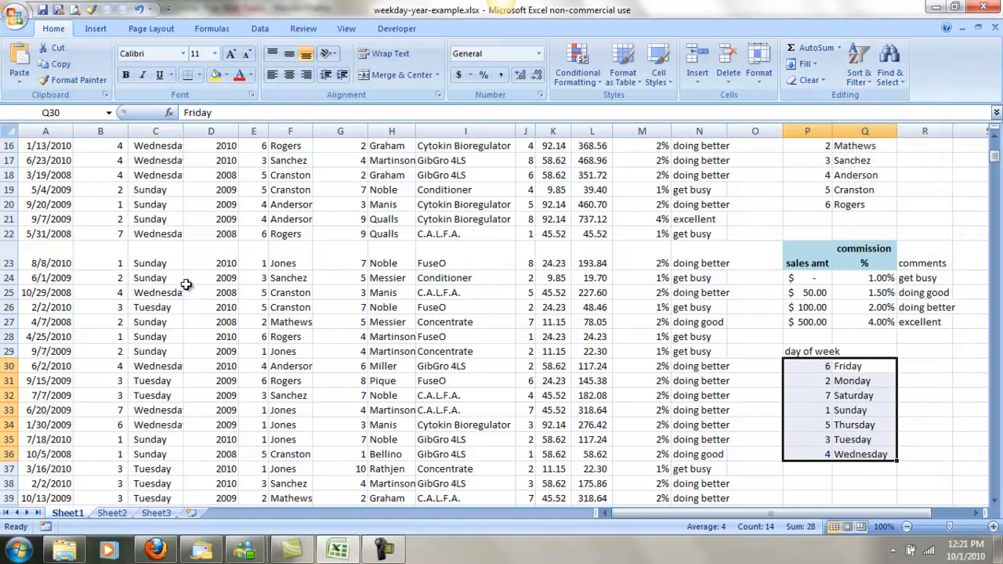
Check the day of week entries in C5 and C6, and add FALSE as the range_lookup argument of the VLOOKUP in C2.
scroll(186, 284, up, 5)
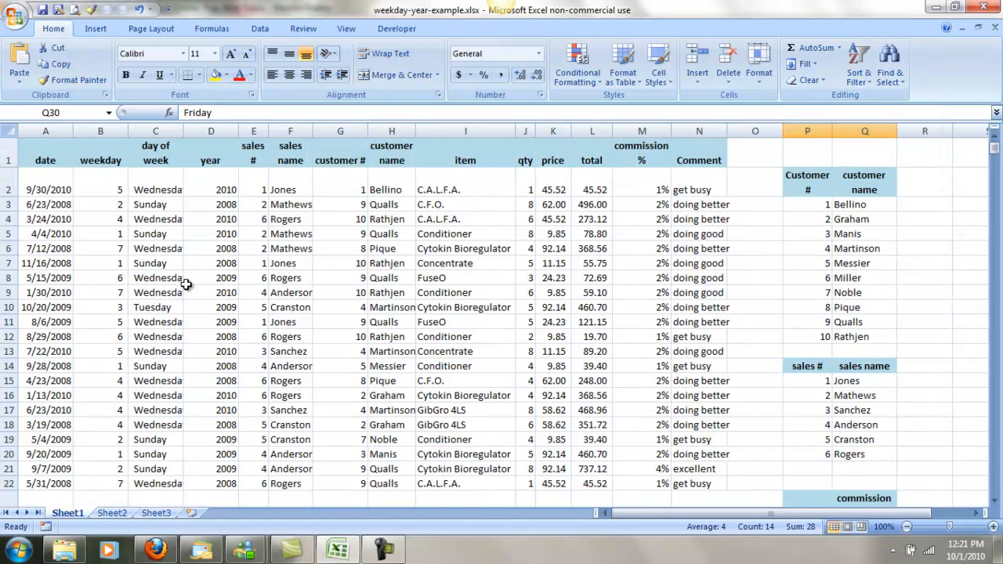
click(143, 233)
click(147, 248)
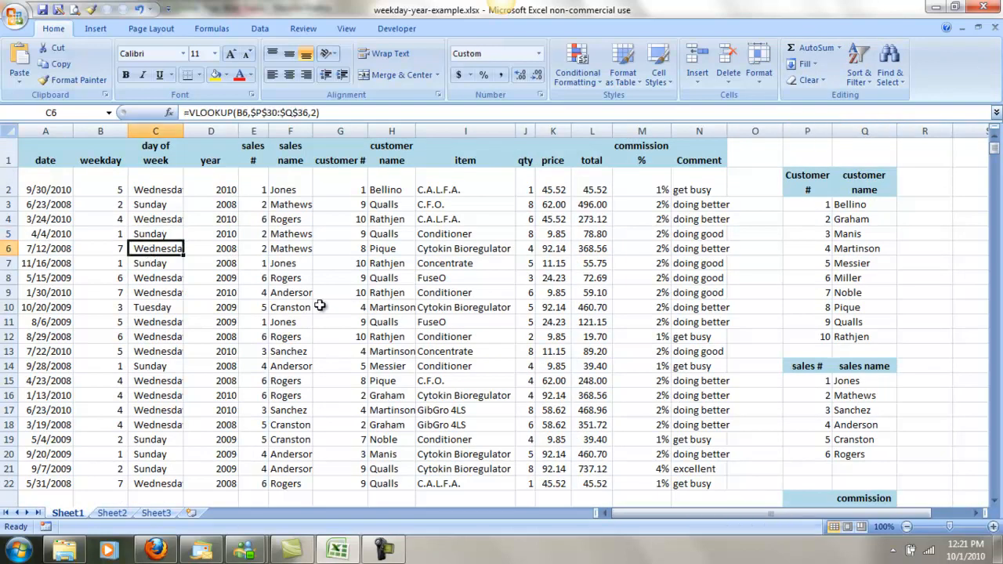
click(157, 192)
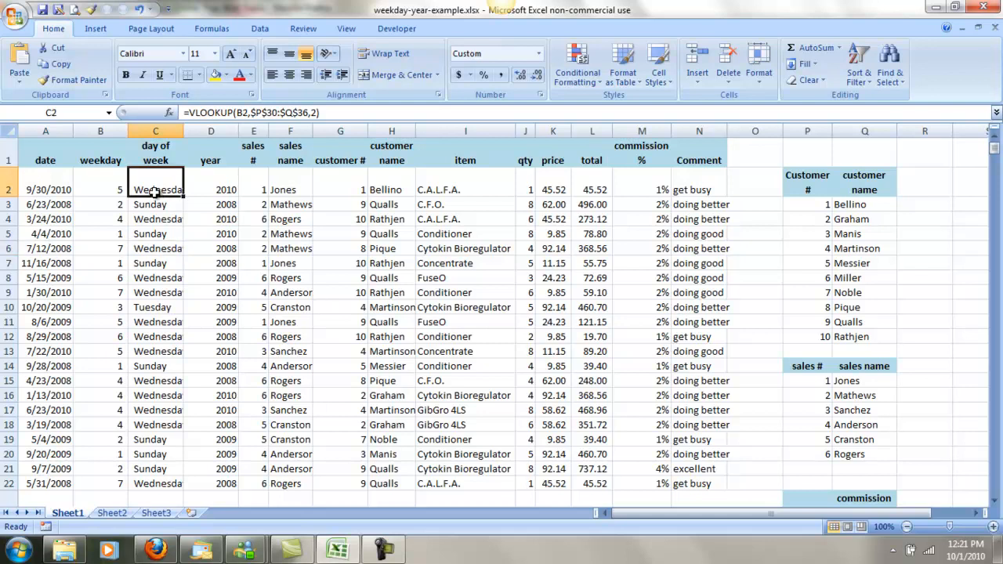
click(318, 113)
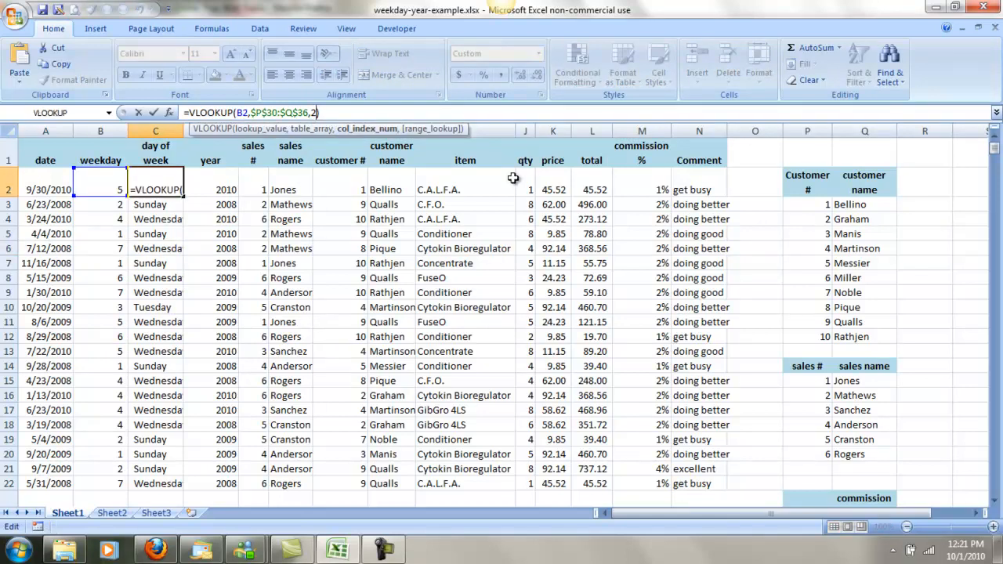
text(,false))
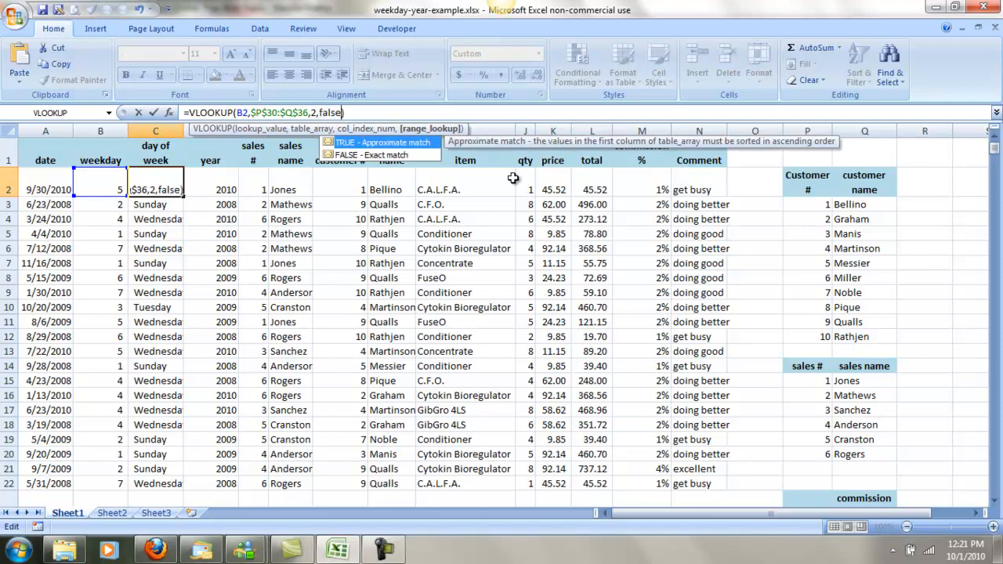
key(Return)
key(Up)
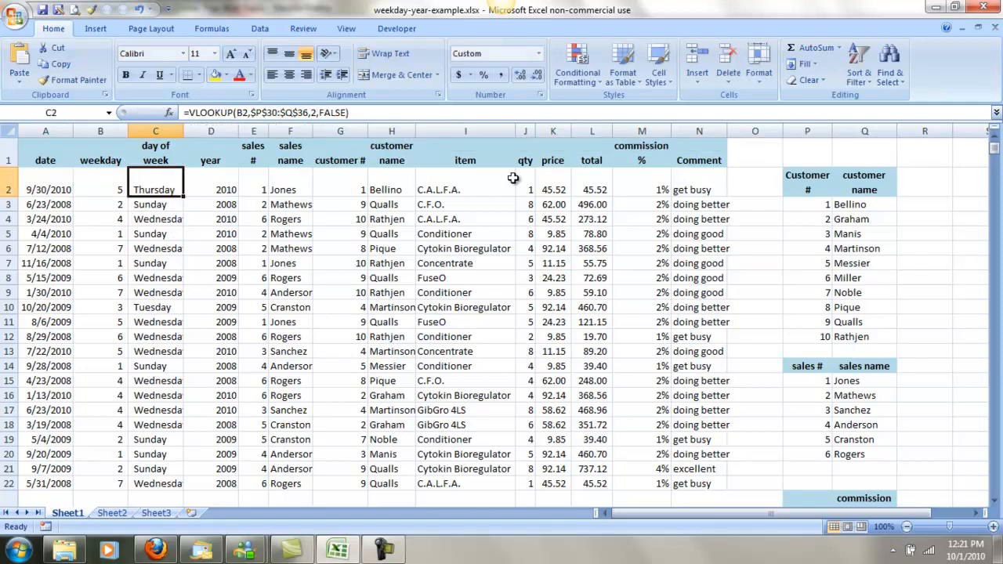
Fill the exact-match formula from C2 down the day of week column and select the customer lookup table P3:Q12.
double_click(184, 197)
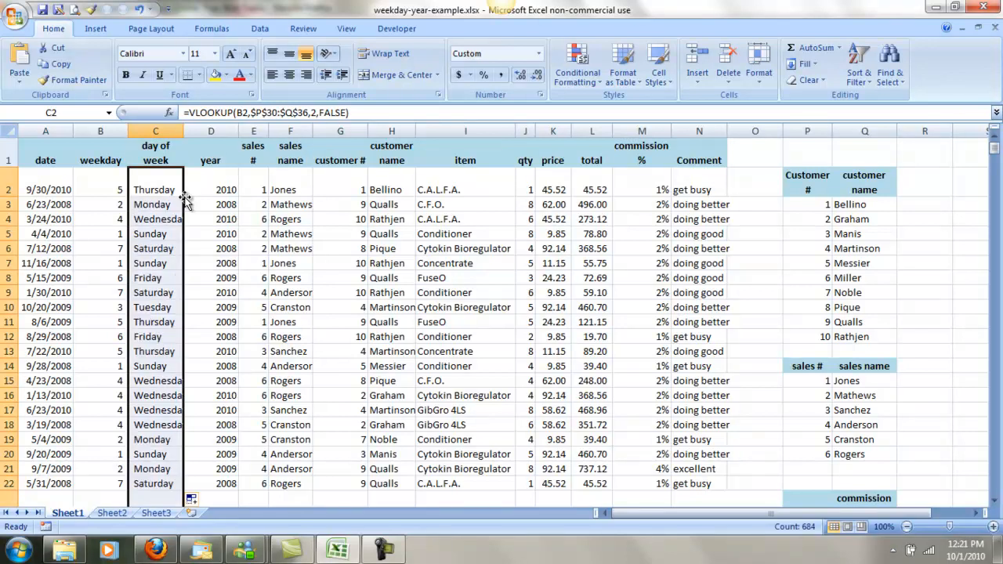
click(155, 233)
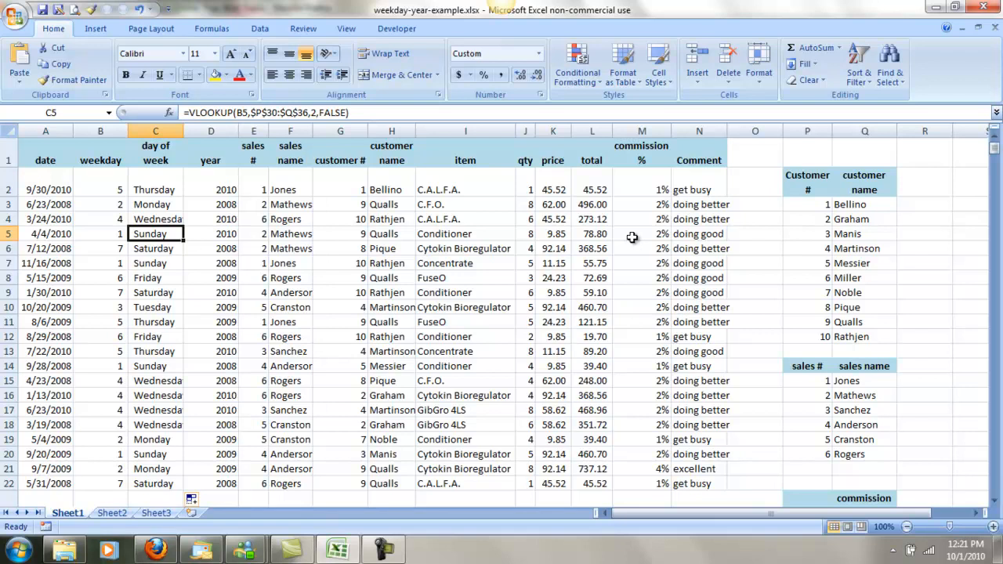
drag(806, 204, 832, 327)
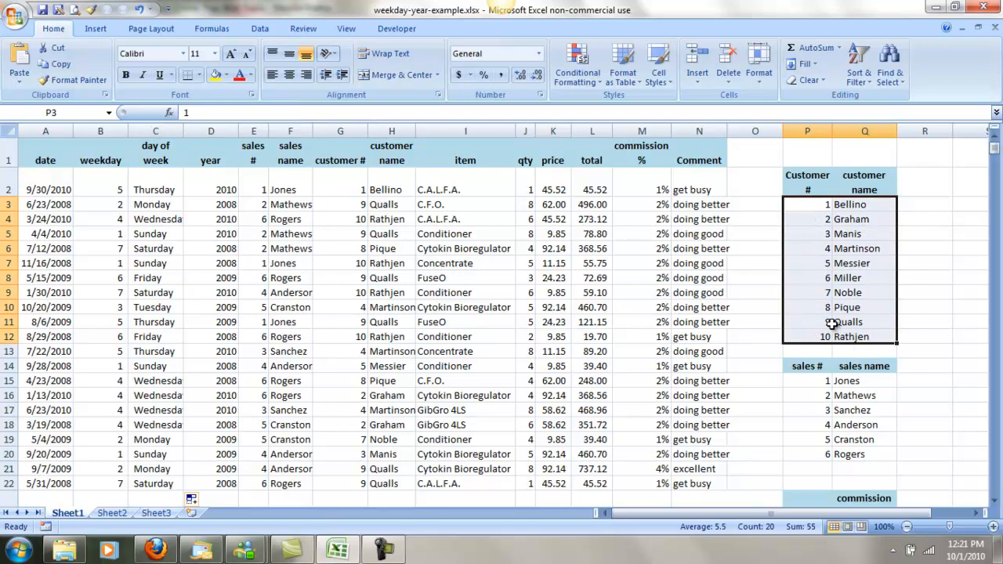